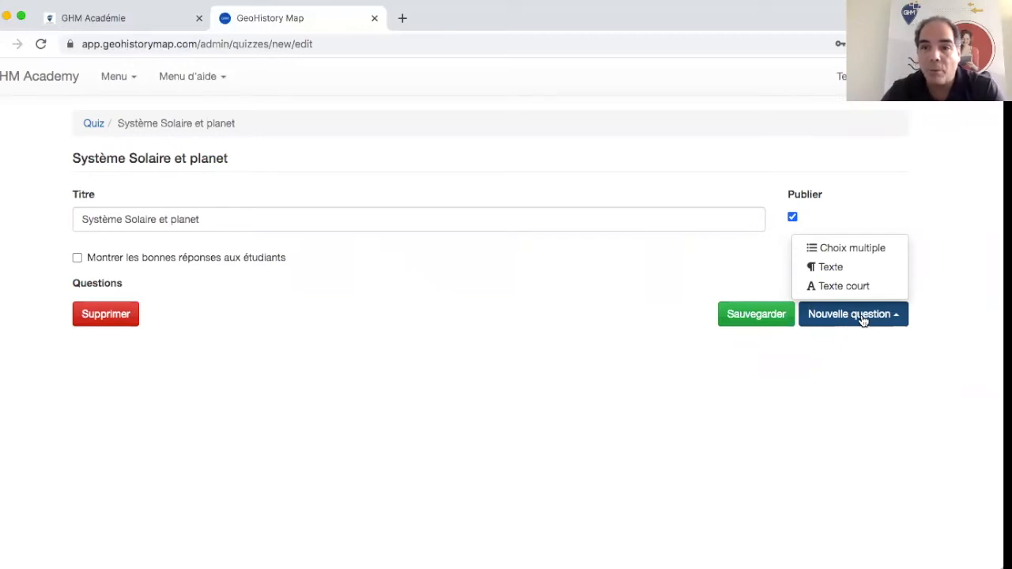
Step: Add a multiple-choice question "Combien de planets dans le système solaire?" with the answer options 8, 6, 7 and 10
{"action": "left_click", "coordinate": [847, 248]}
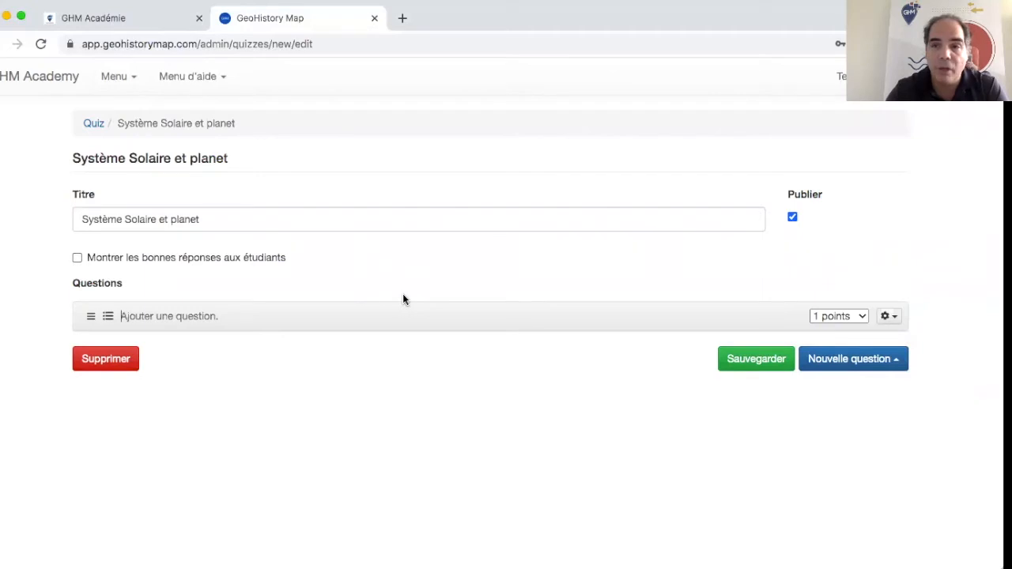
{"action": "type", "text": "Combien de planets dans le système solaire?"}
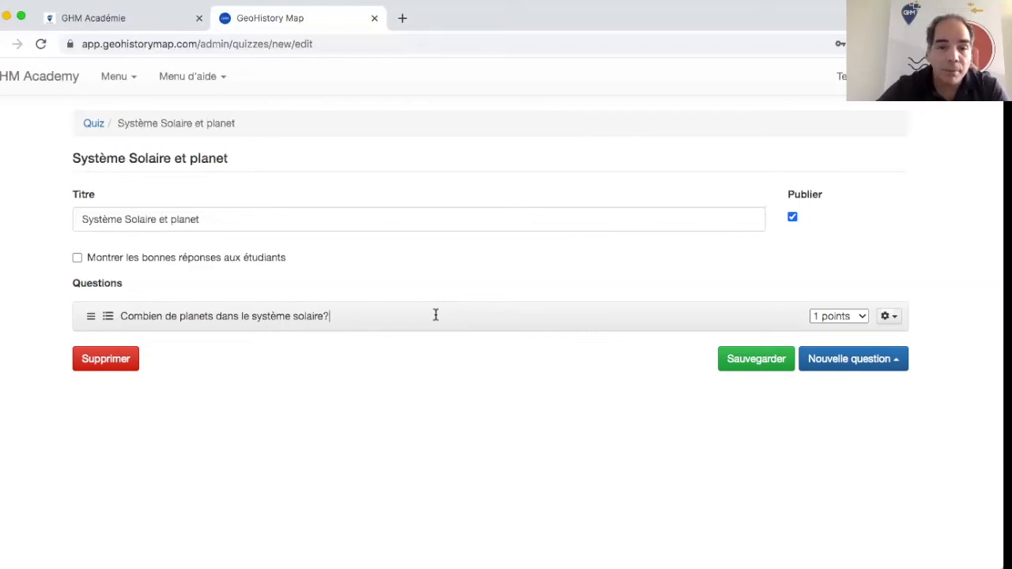
{"action": "key", "text": "Return"}
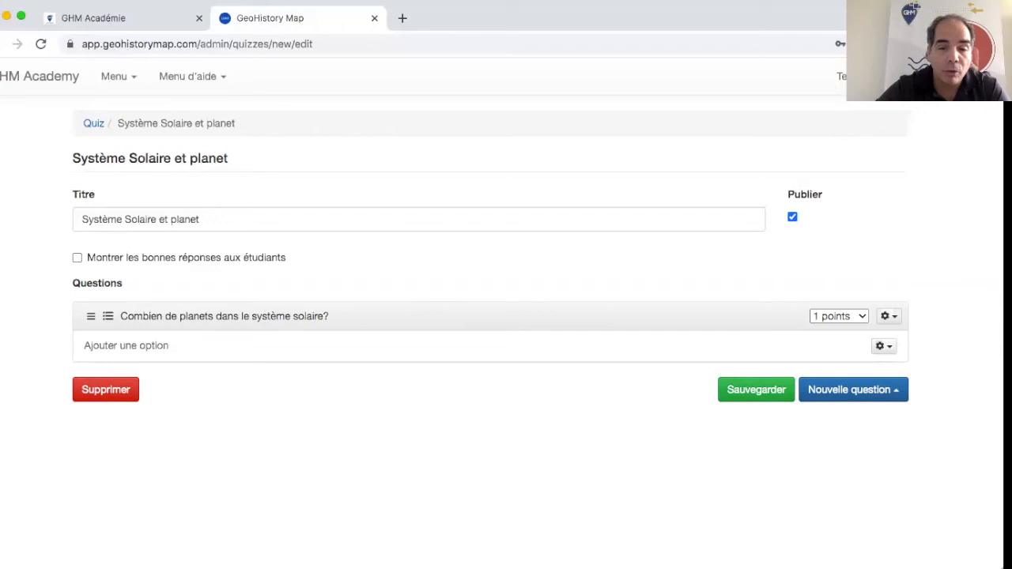
{"action": "type", "text": "8"}
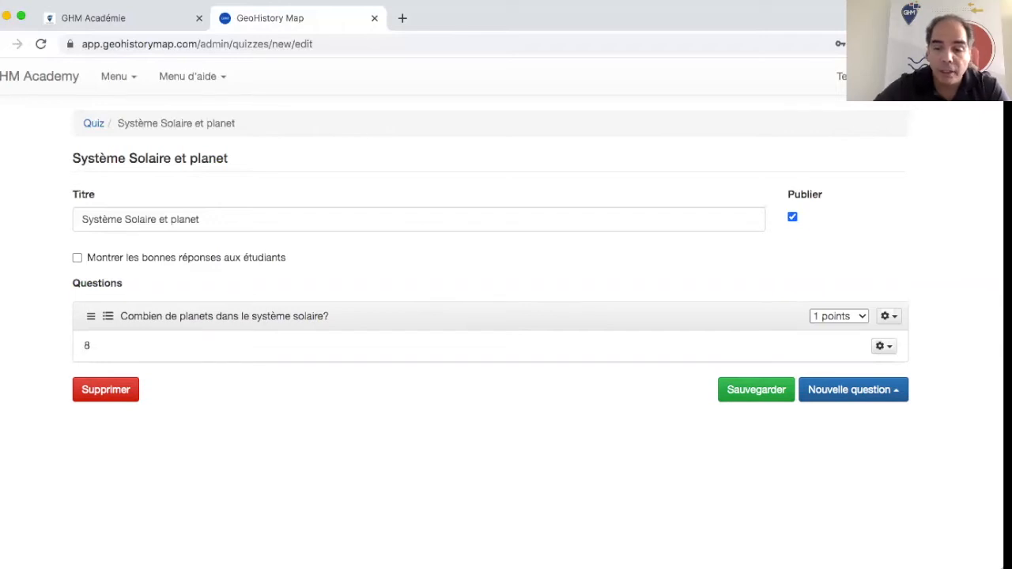
{"action": "key", "text": "Return"}
{"action": "type", "text": "6"}
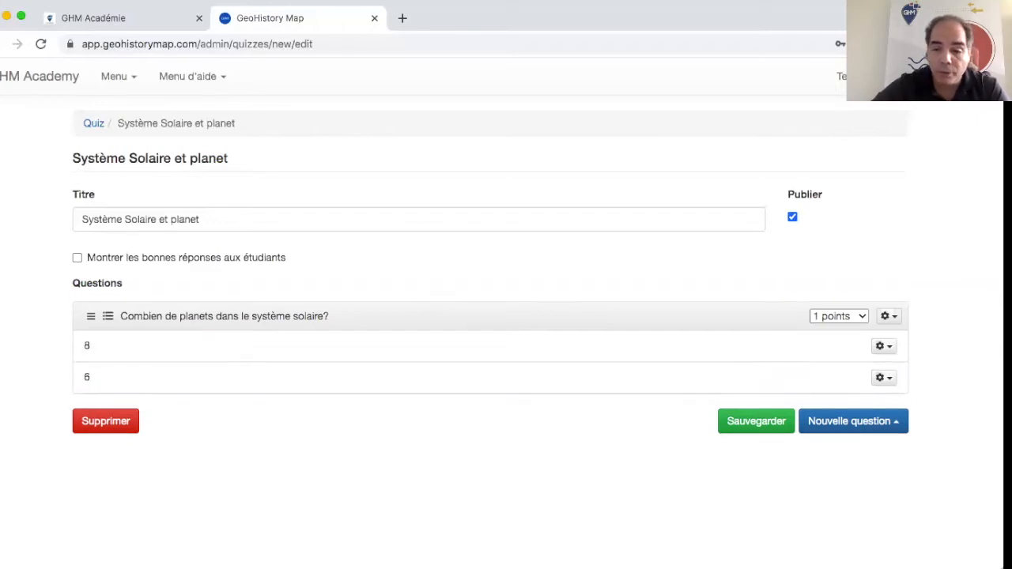
{"action": "key", "text": "Return"}
{"action": "type", "text": "7"}
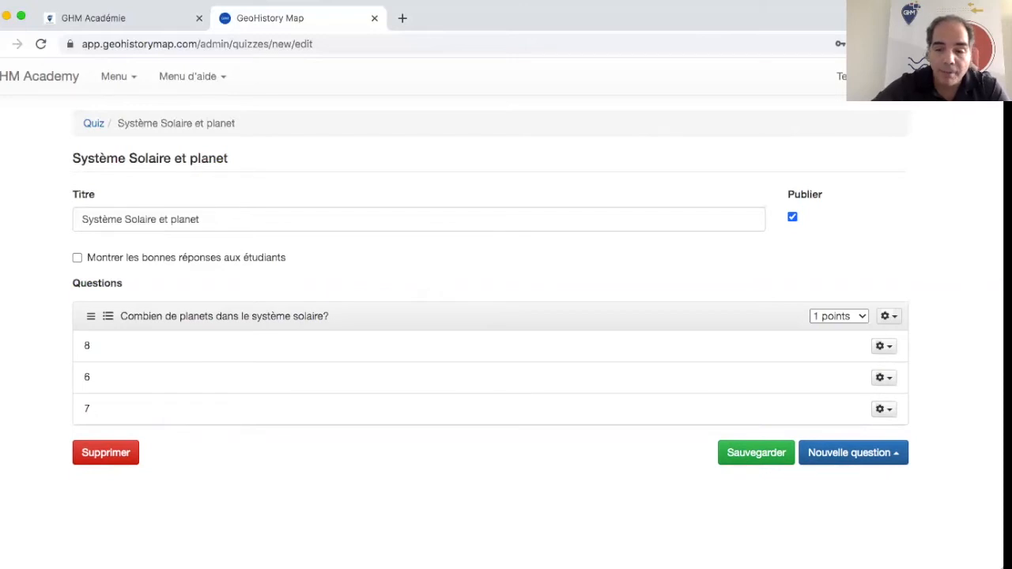
{"action": "type", "text": "10"}
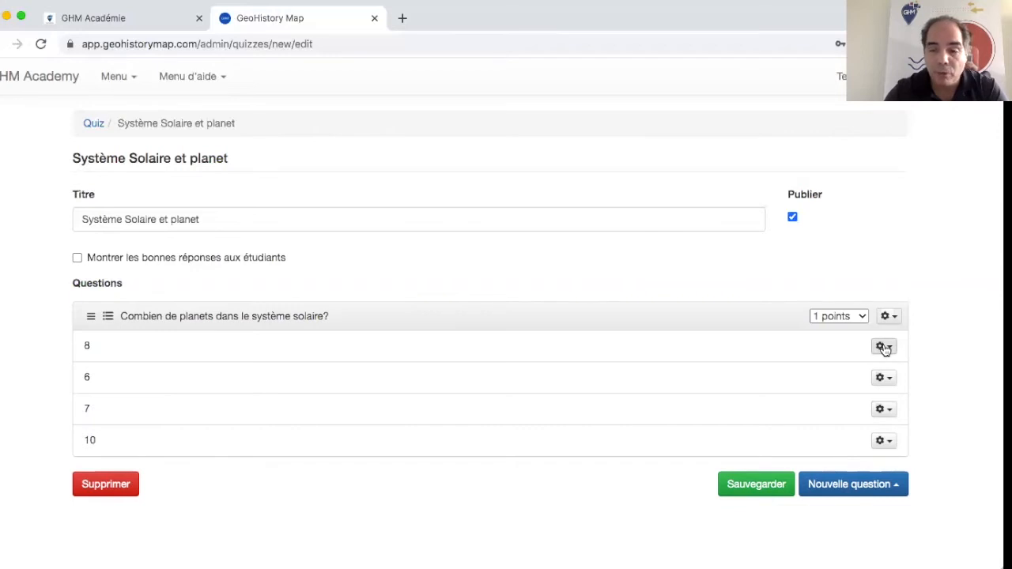
Step: Mark option 8 as the correct answer to the planets question, switching the mark off and on again
{"action": "left_click", "coordinate": [882, 348]}
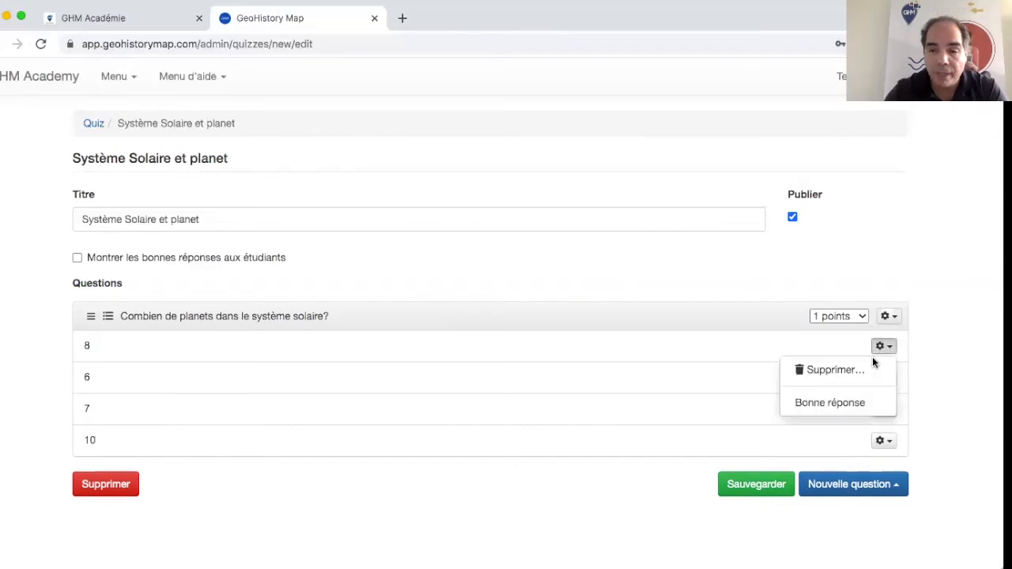
{"action": "left_click", "coordinate": [851, 404]}
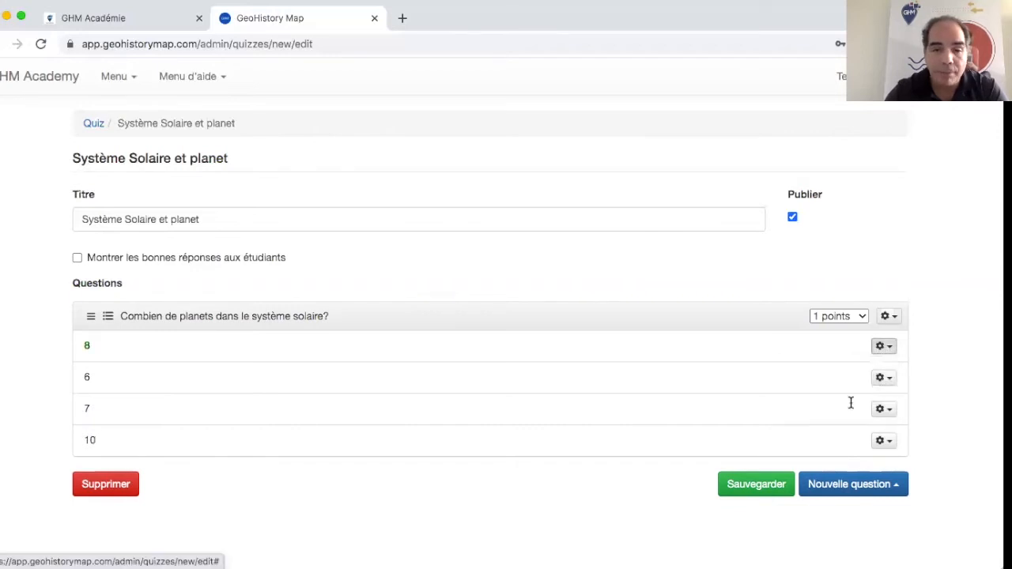
{"action": "left_click", "coordinate": [891, 348]}
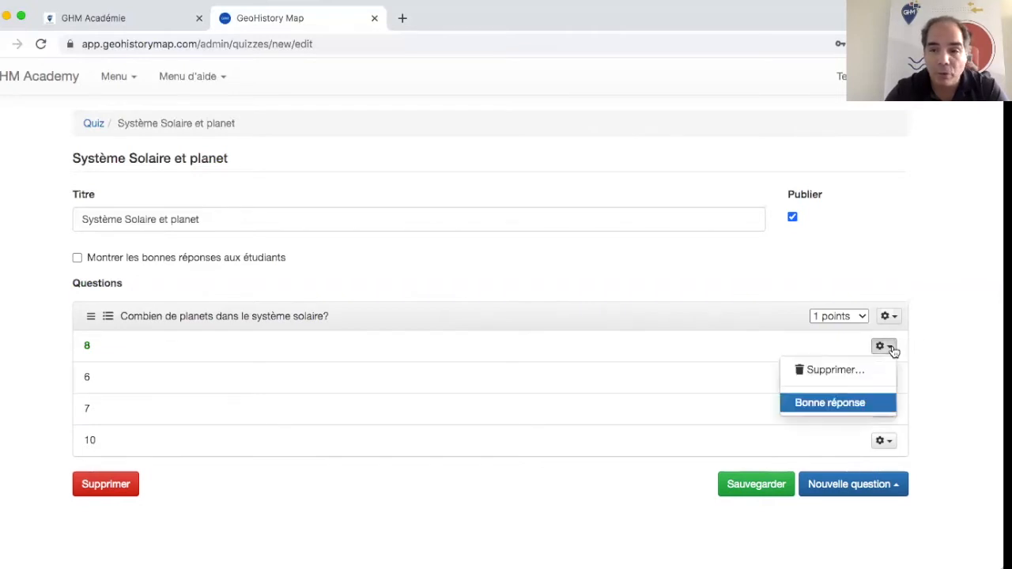
{"action": "left_click", "coordinate": [849, 408]}
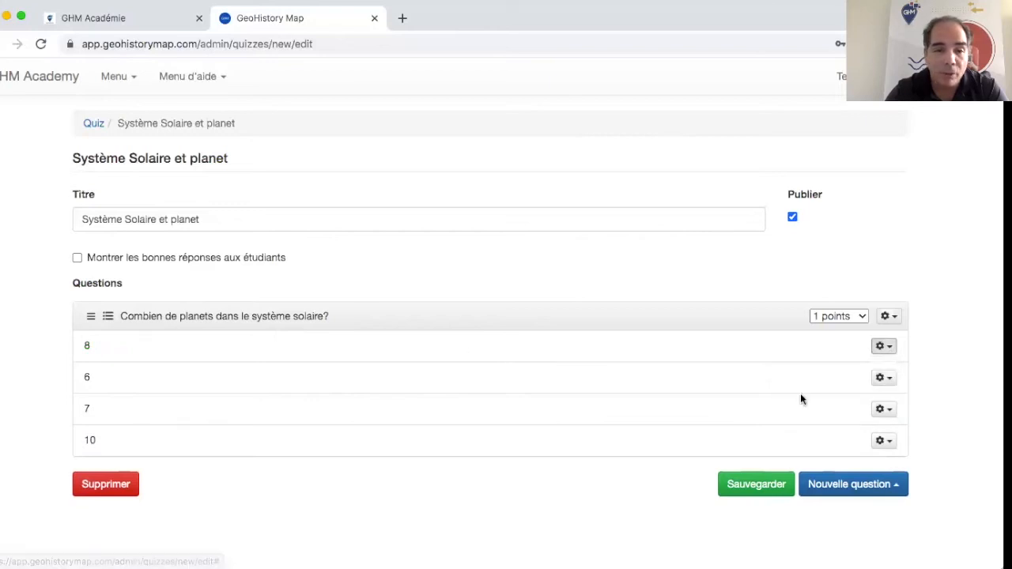
{"action": "left_click", "coordinate": [85, 349]}
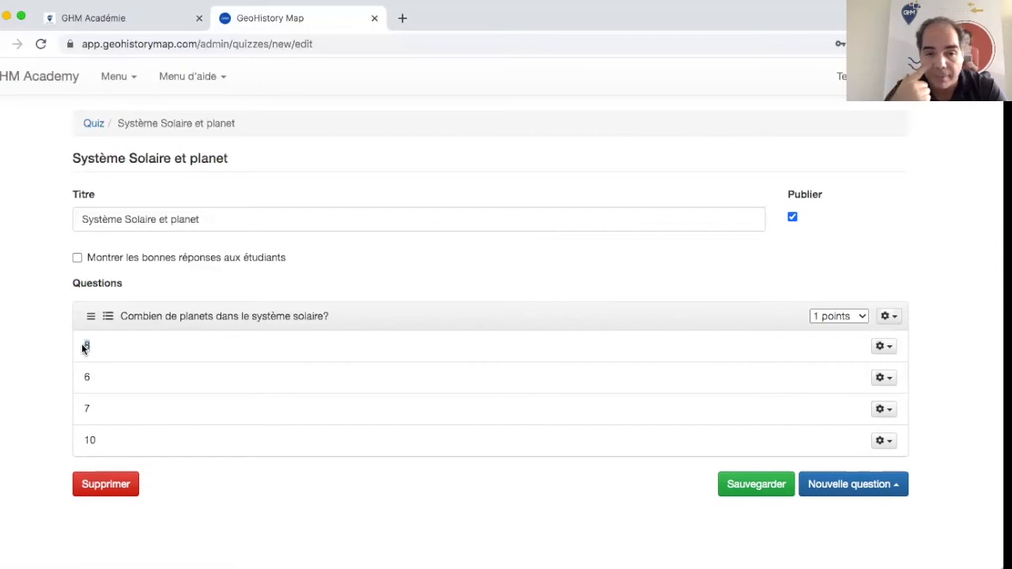
{"action": "left_click", "coordinate": [884, 345]}
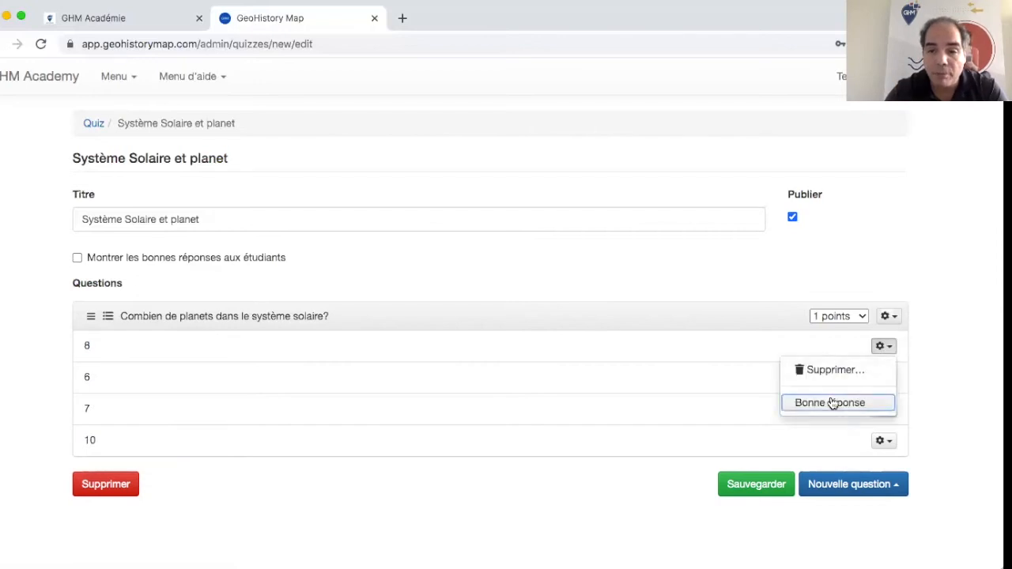
{"action": "left_click", "coordinate": [832, 403]}
Step: Mark option 6 as an additional correct answer to the planets question and remove that mark again
{"action": "left_click", "coordinate": [886, 378]}
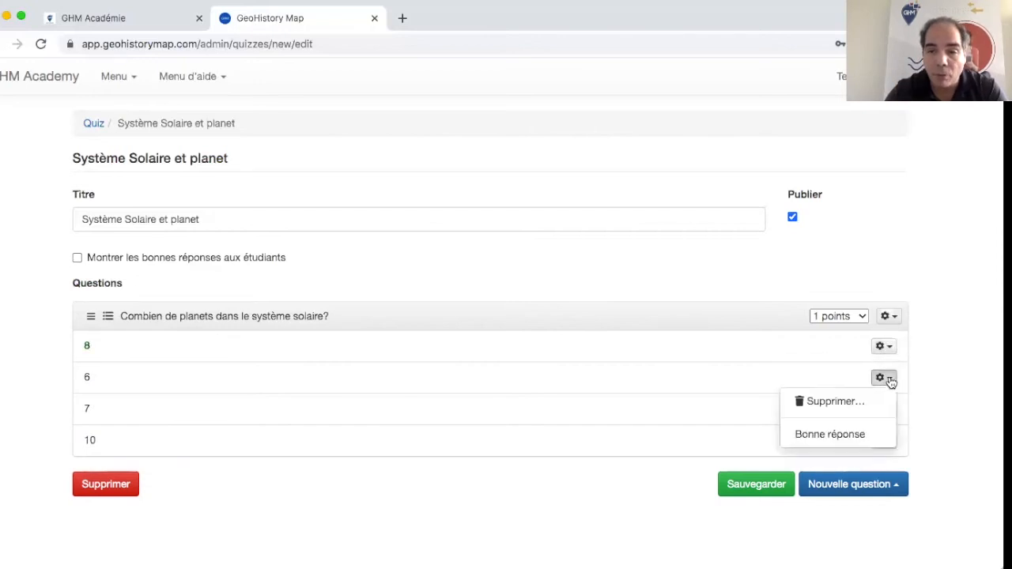
{"action": "left_click", "coordinate": [846, 436]}
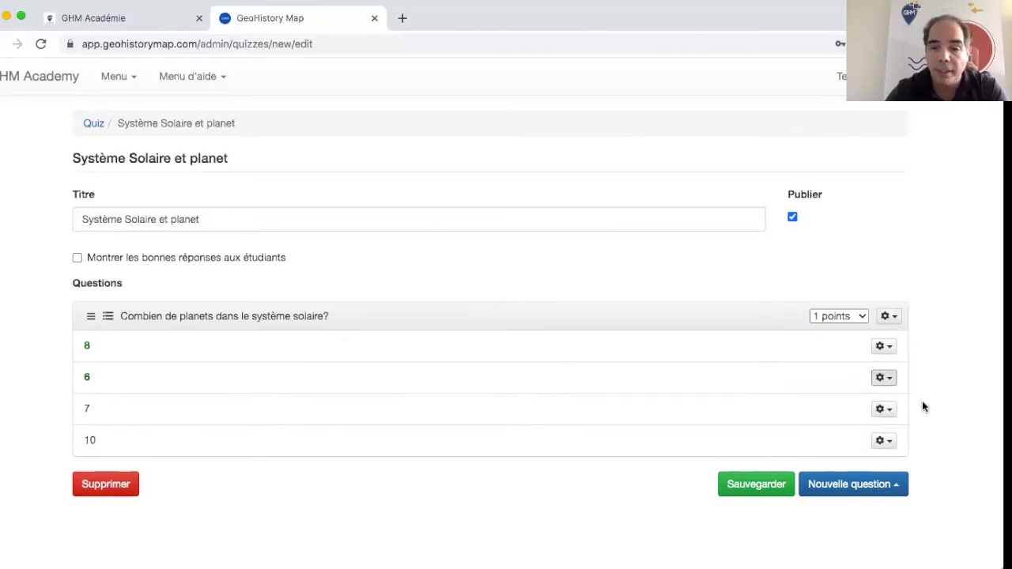
{"action": "left_click", "coordinate": [896, 381]}
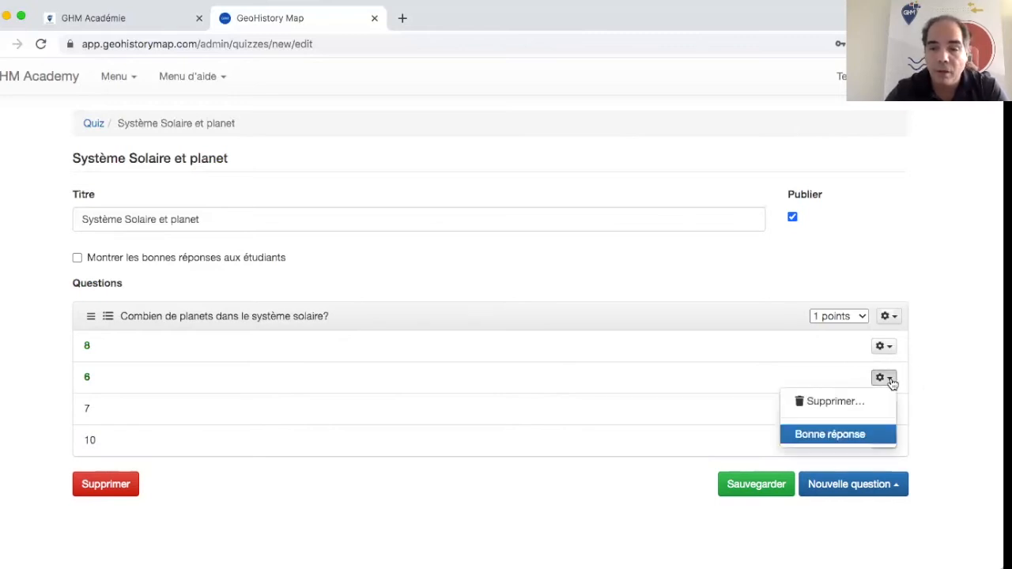
{"action": "left_click", "coordinate": [850, 437]}
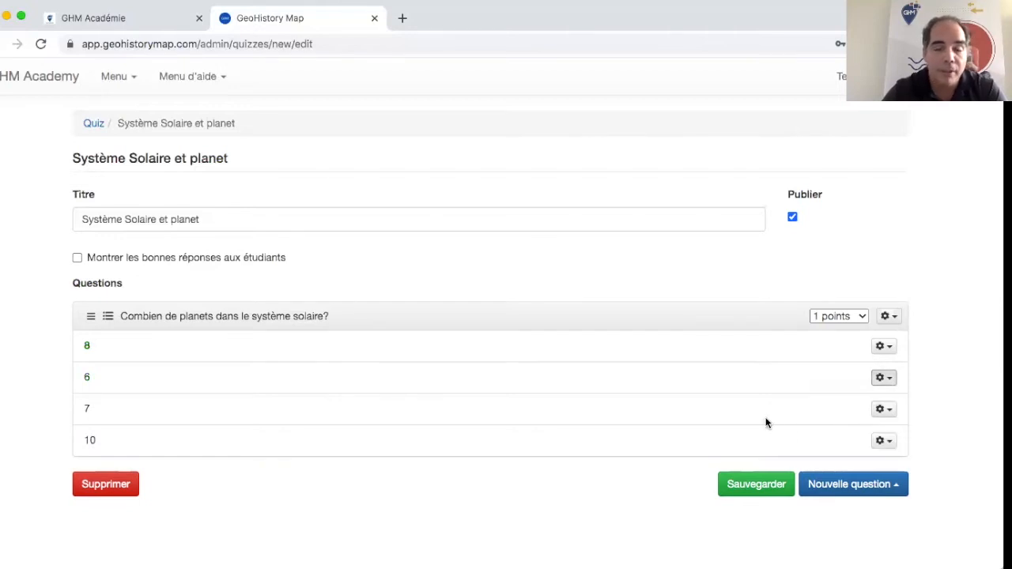
Step: Save the quiz and add a Texte question reading "Fait un resumé du video ci-dessous (entre 50 à 100 mots)?"
{"action": "left_click", "coordinate": [758, 486]}
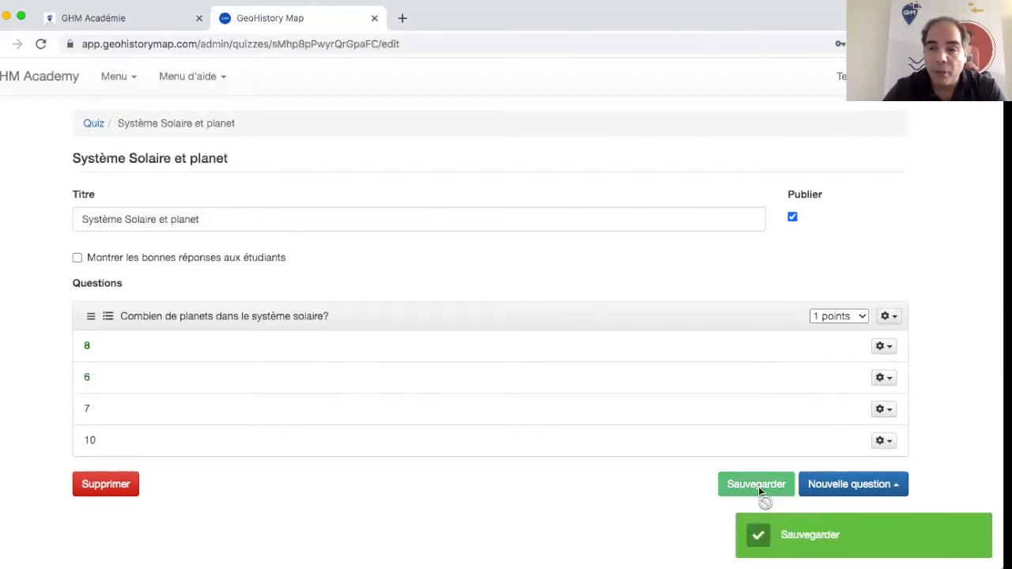
{"action": "left_click", "coordinate": [873, 486]}
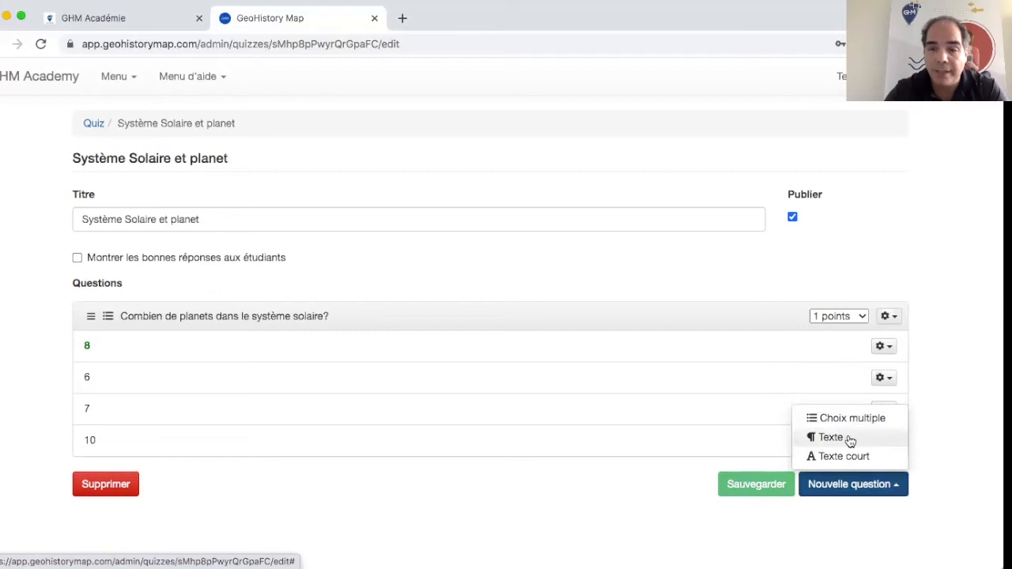
{"action": "left_click", "coordinate": [850, 439]}
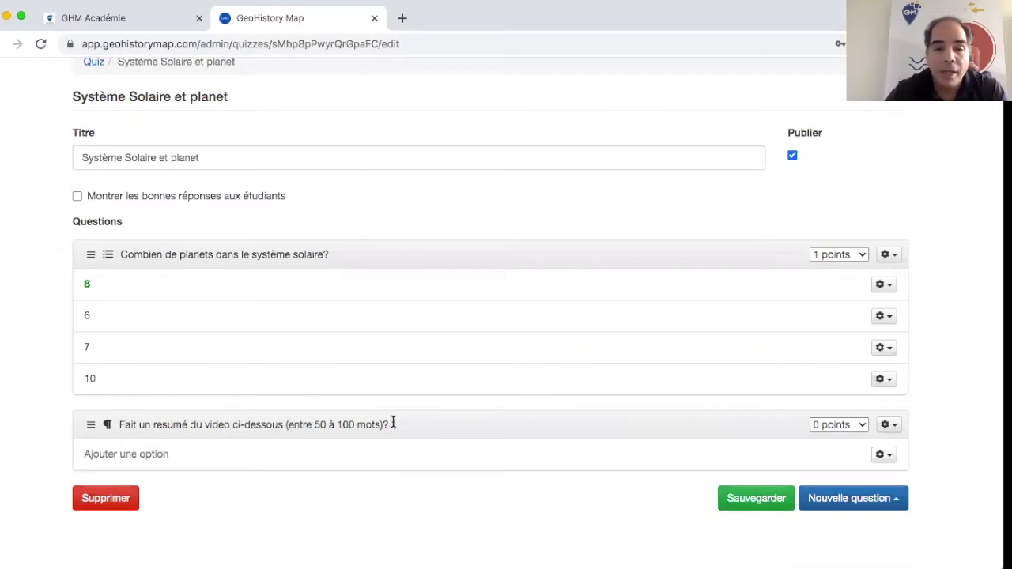
{"action": "left_click", "coordinate": [891, 426]}
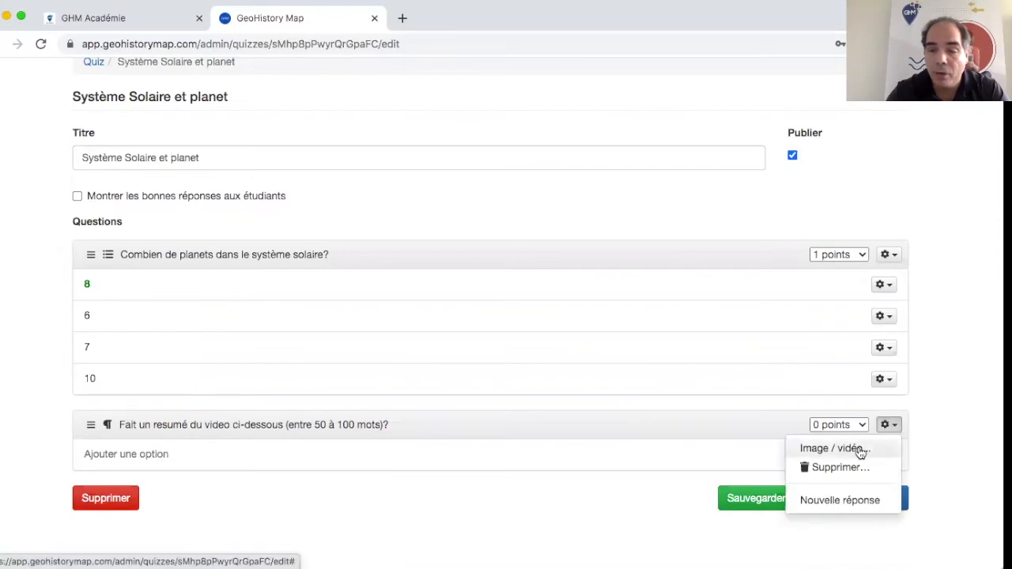
{"action": "left_click", "coordinate": [860, 449]}
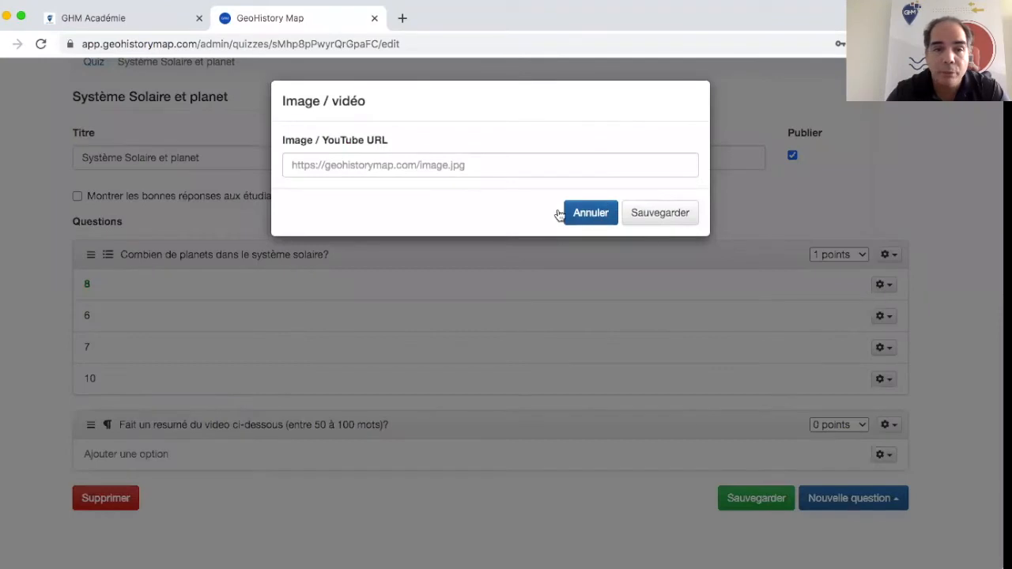
{"action": "left_click", "coordinate": [448, 169]}
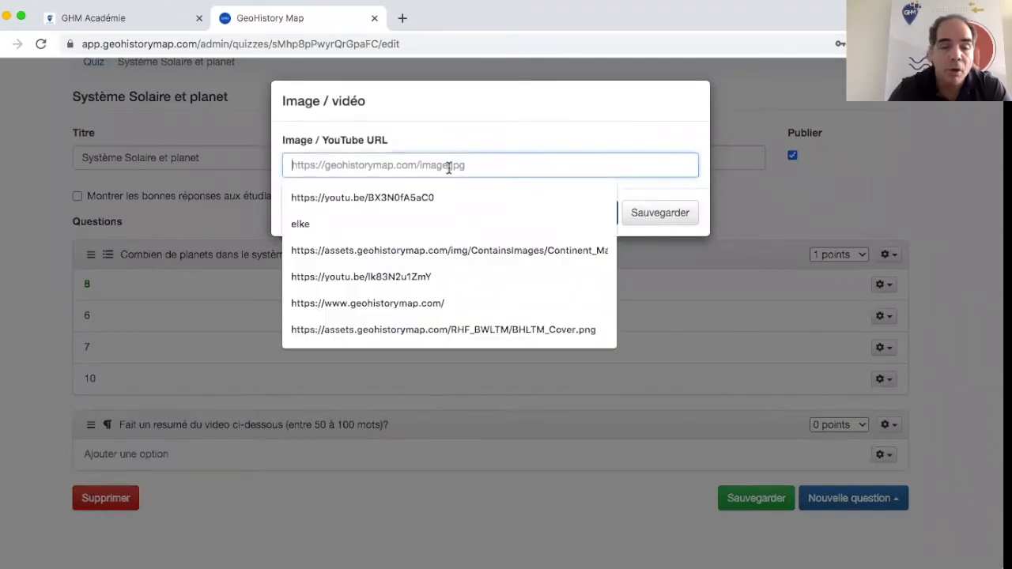
{"action": "type", "text": "https://youtu.be/1MPUfyxyscc"}
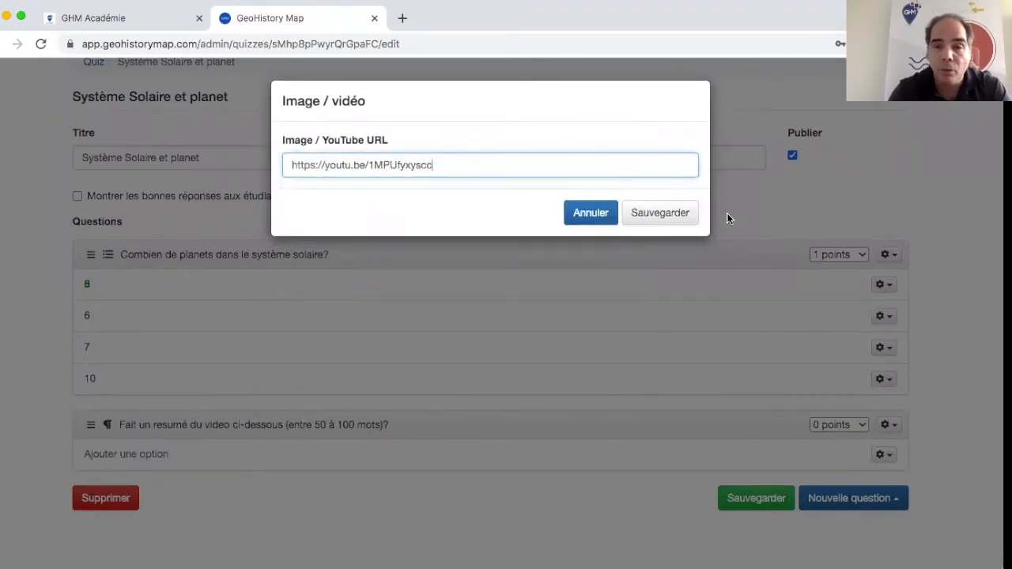
{"action": "left_click", "coordinate": [653, 215]}
{"action": "scroll", "coordinate": [580, 443], "scroll_direction": "down", "scroll_amount": 3}
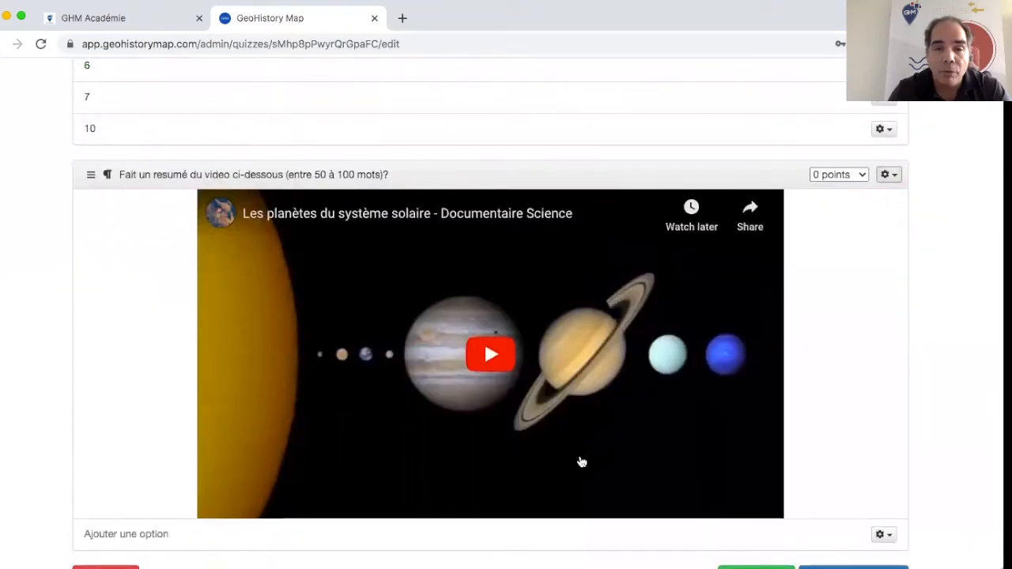
{"action": "scroll", "coordinate": [659, 425], "scroll_direction": "down", "scroll_amount": 1}
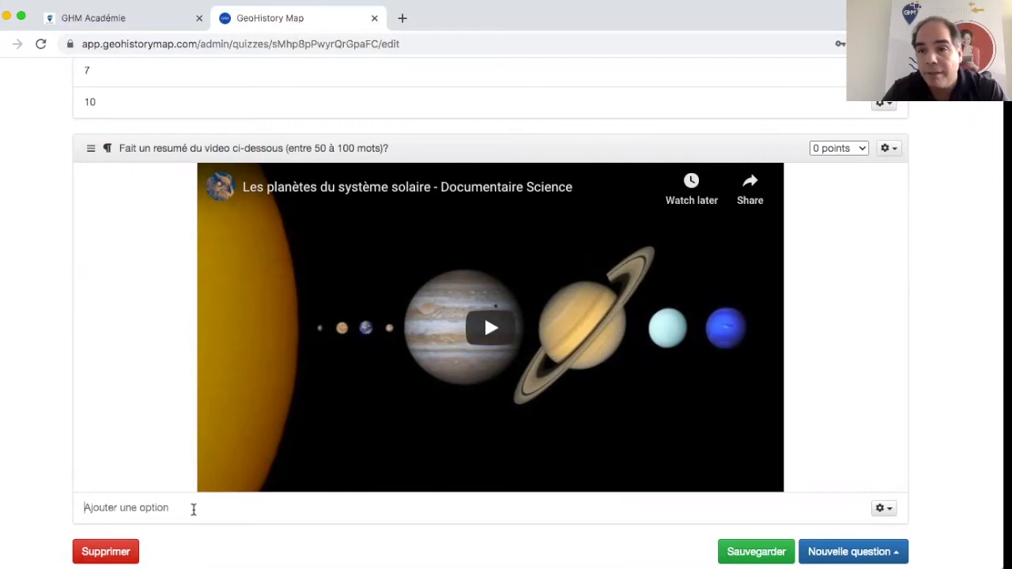
Step: Add a Texte court question "Quelle est la couleur de la Lune?" with the answers Gris, Blanc and Argent, and save the quiz
{"action": "scroll", "coordinate": [193, 508], "scroll_direction": "down", "scroll_amount": 1}
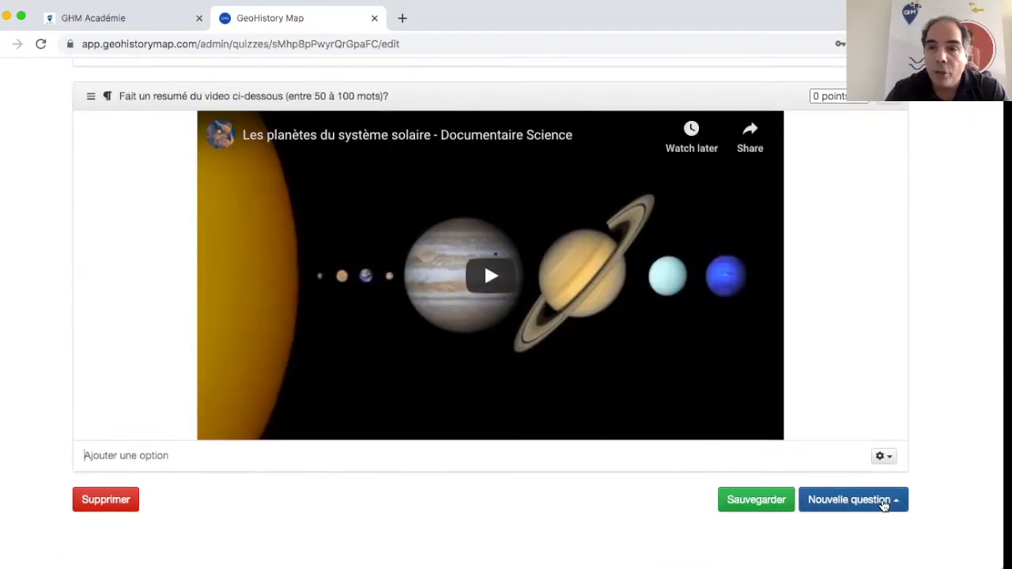
{"action": "left_click", "coordinate": [882, 500]}
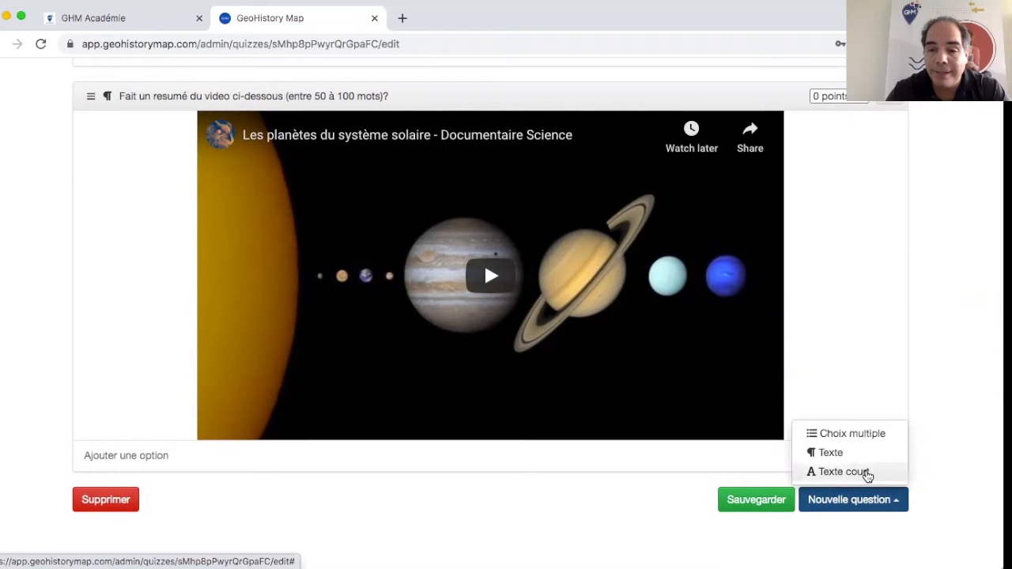
{"action": "left_click", "coordinate": [868, 475]}
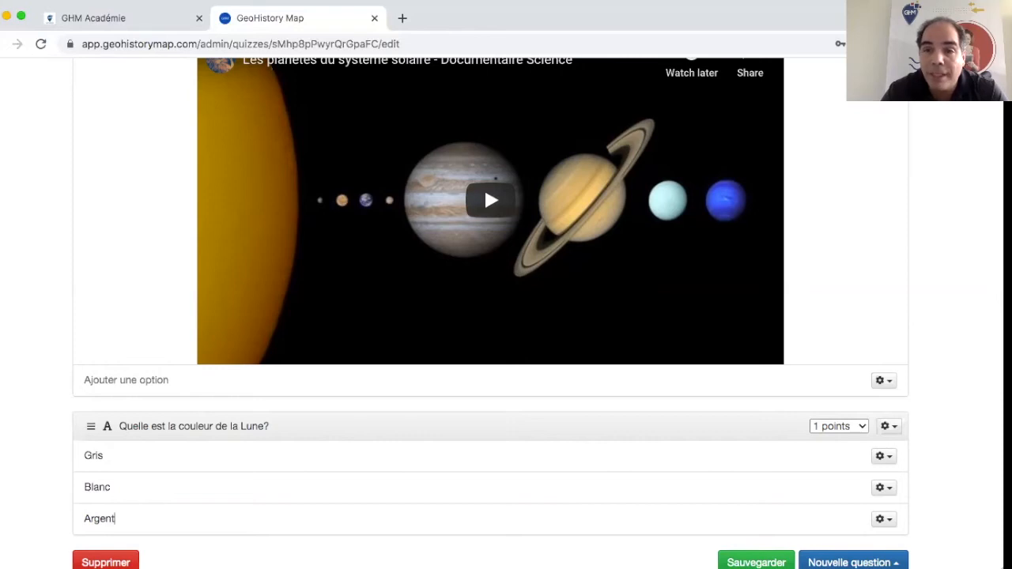
{"action": "scroll", "coordinate": [506, 237], "scroll_direction": "down", "scroll_amount": 2}
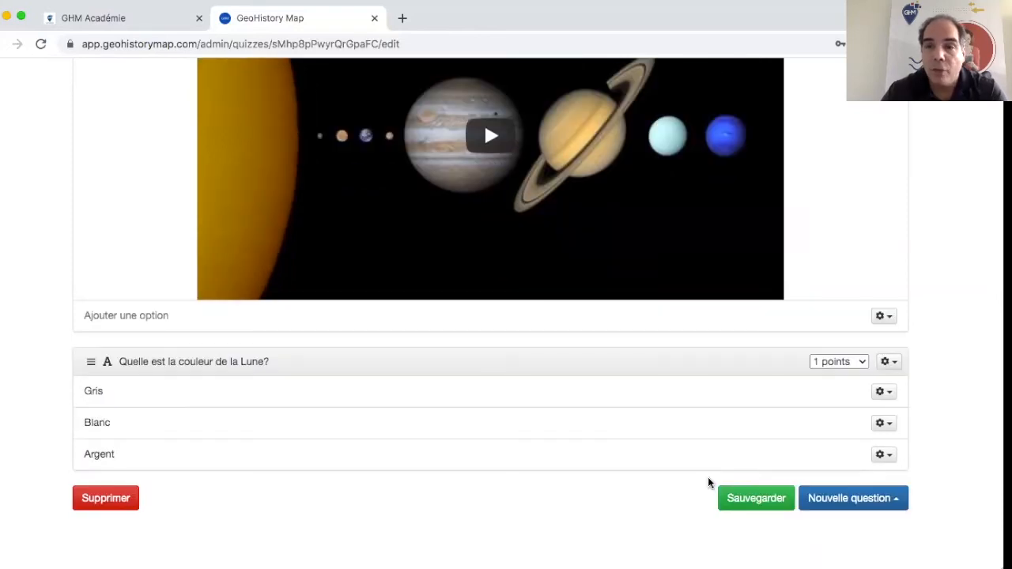
{"action": "left_click", "coordinate": [757, 500]}
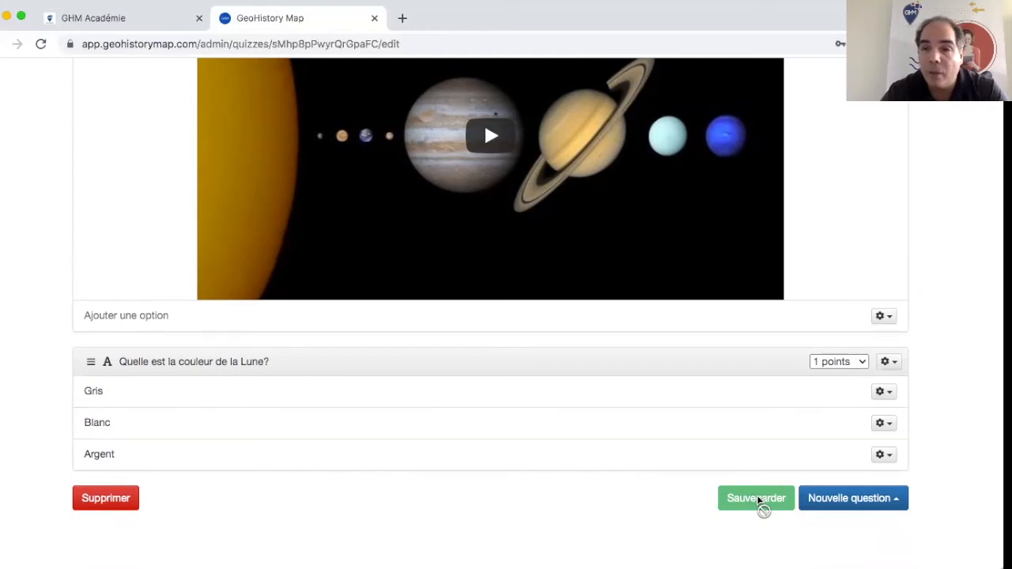
Step: Set the Moon colour question to 4 points and the video summary question to 10 points
{"action": "left_click", "coordinate": [863, 363]}
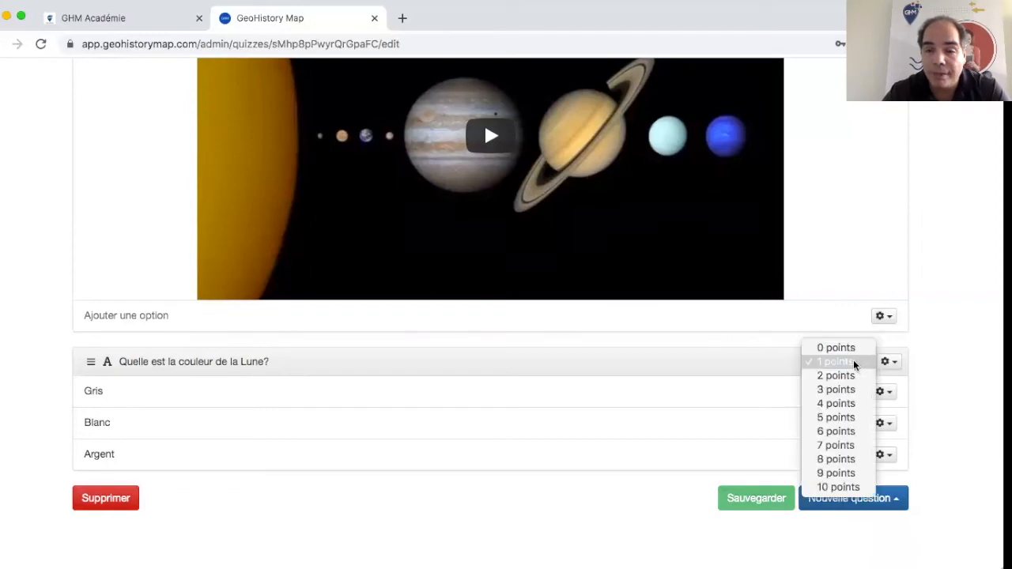
{"action": "left_click", "coordinate": [841, 405]}
{"action": "scroll", "coordinate": [840, 405], "scroll_direction": "up", "scroll_amount": 10}
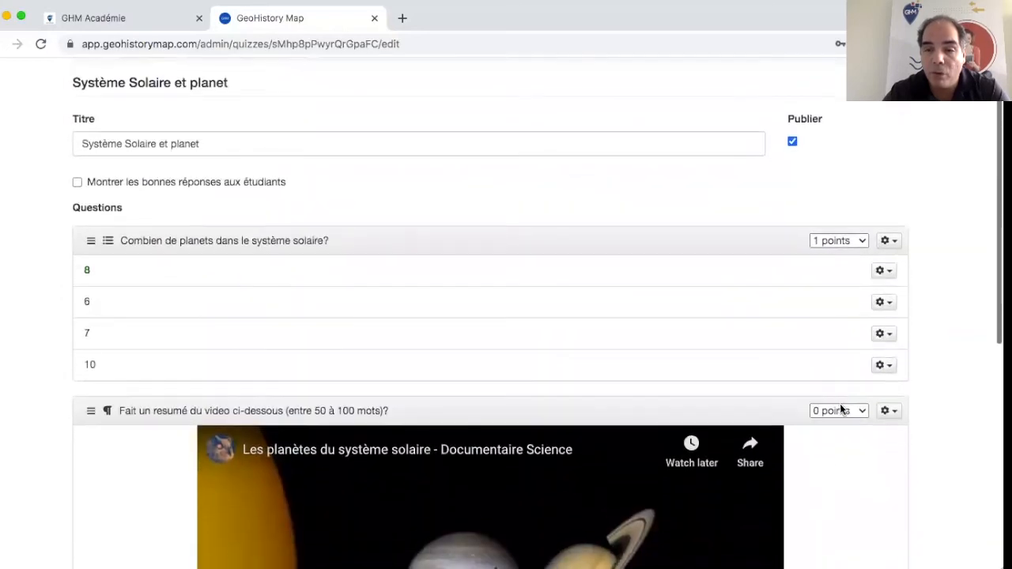
{"action": "left_click", "coordinate": [840, 408]}
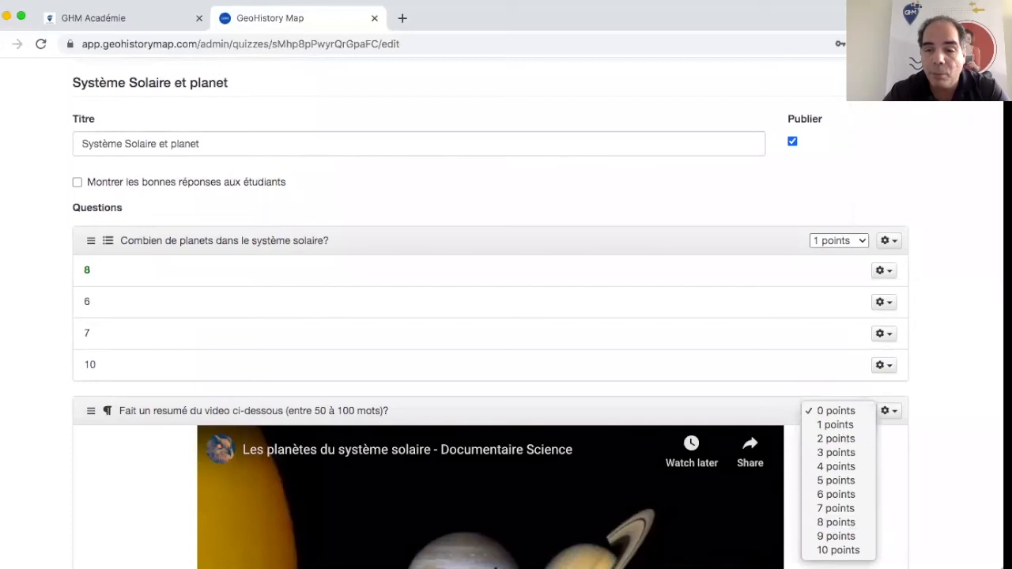
{"action": "key", "text": "Return"}
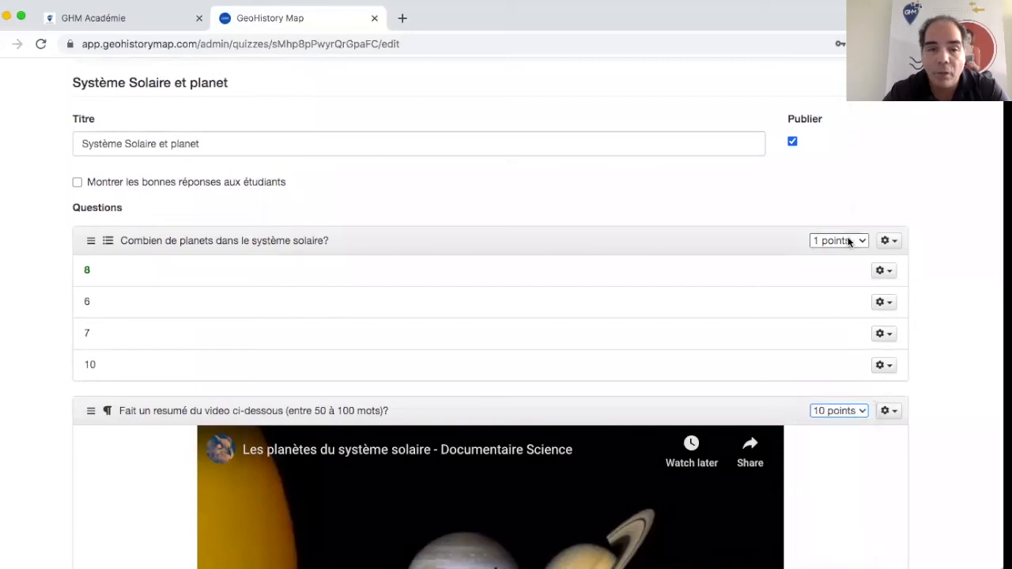
Step: Retitle the quiz "Système solaire et planet" and save it with its questions and point values
{"action": "scroll", "coordinate": [813, 326], "scroll_direction": "down", "scroll_amount": 6}
{"action": "scroll", "coordinate": [814, 326], "scroll_direction": "up", "scroll_amount": 4}
{"action": "scroll", "coordinate": [813, 326], "scroll_direction": "up", "scroll_amount": 2}
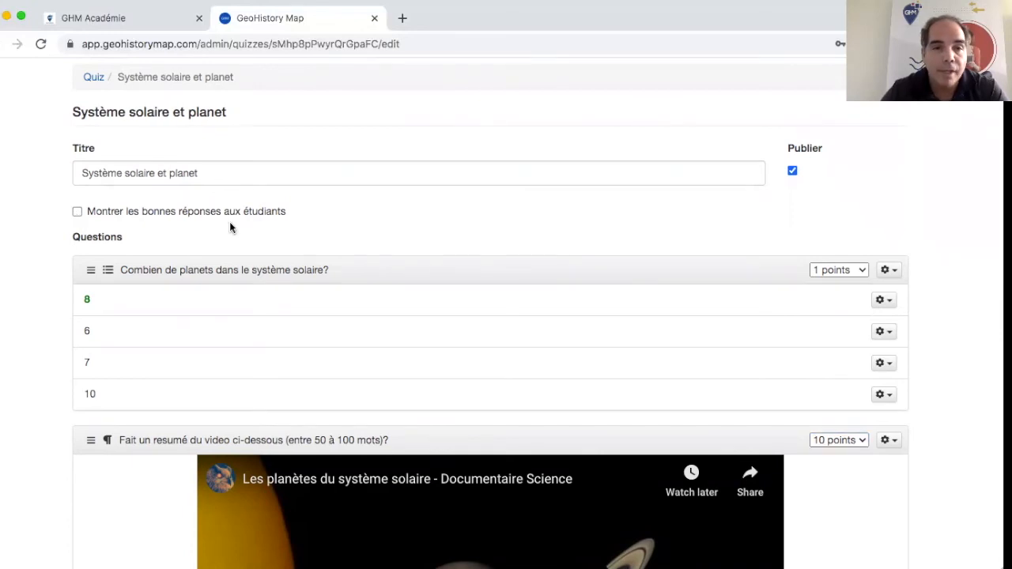
{"action": "scroll", "coordinate": [229, 221], "scroll_direction": "down", "scroll_amount": 6}
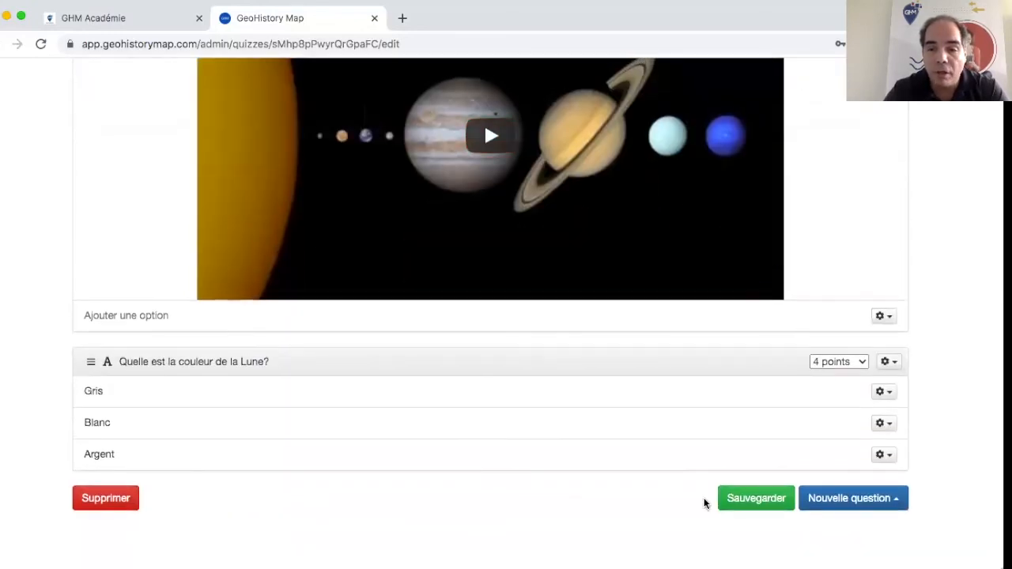
{"action": "left_click", "coordinate": [748, 496]}
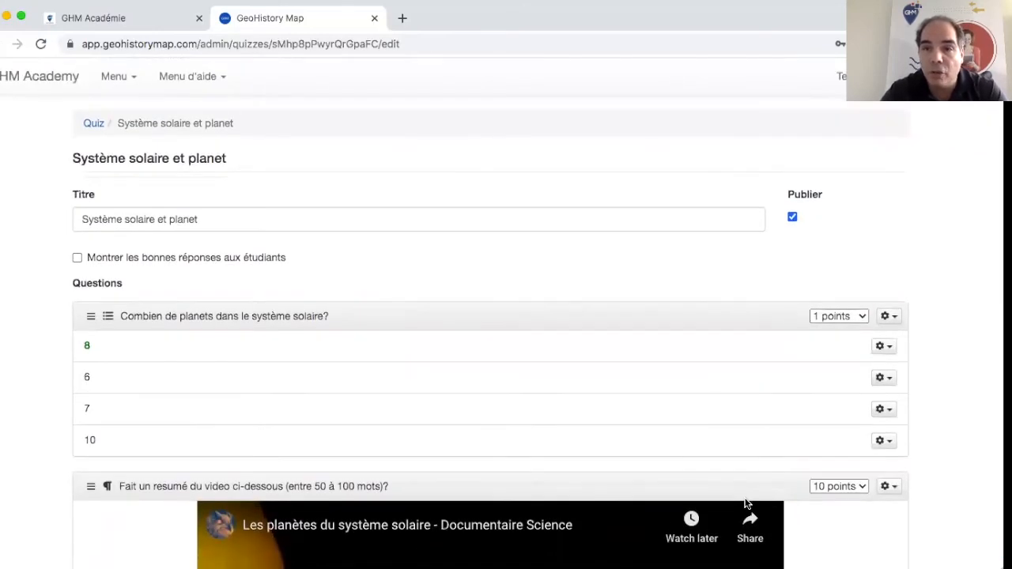
Step: Return to the lessons overview and open the settings of the Système solaire lesson
{"action": "left_click", "coordinate": [57, 79]}
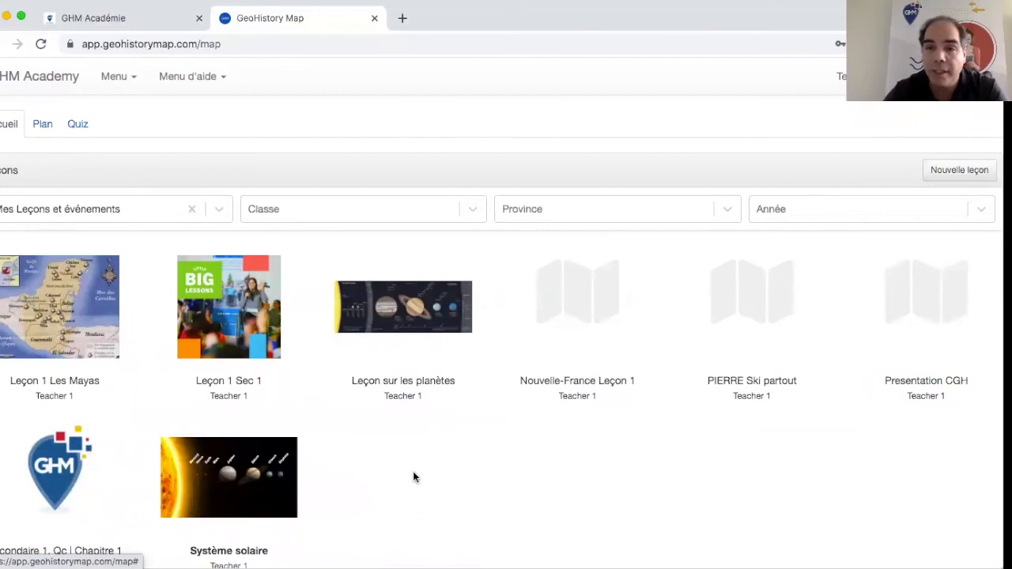
{"action": "left_click", "coordinate": [220, 489]}
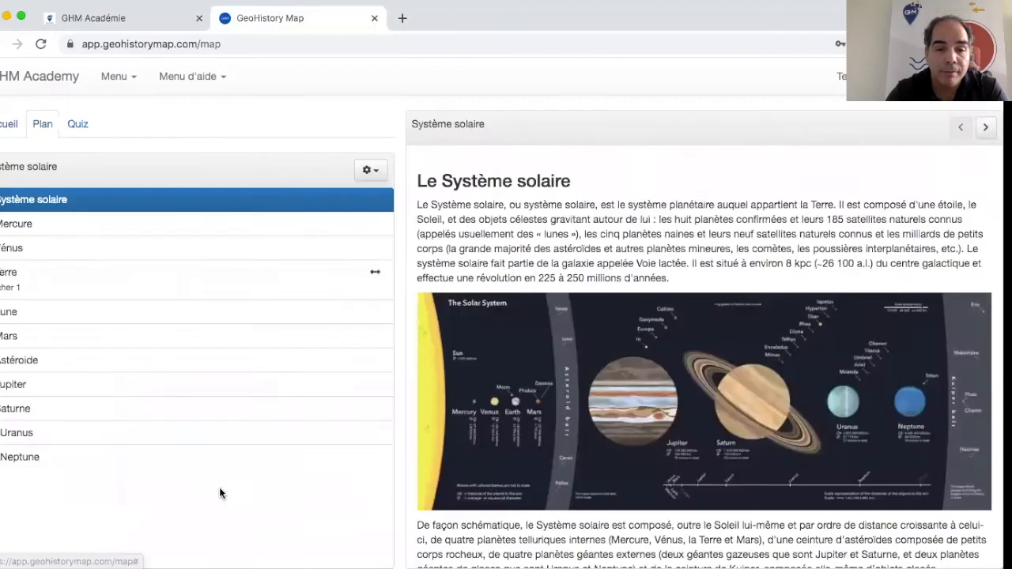
{"action": "left_click", "coordinate": [376, 173]}
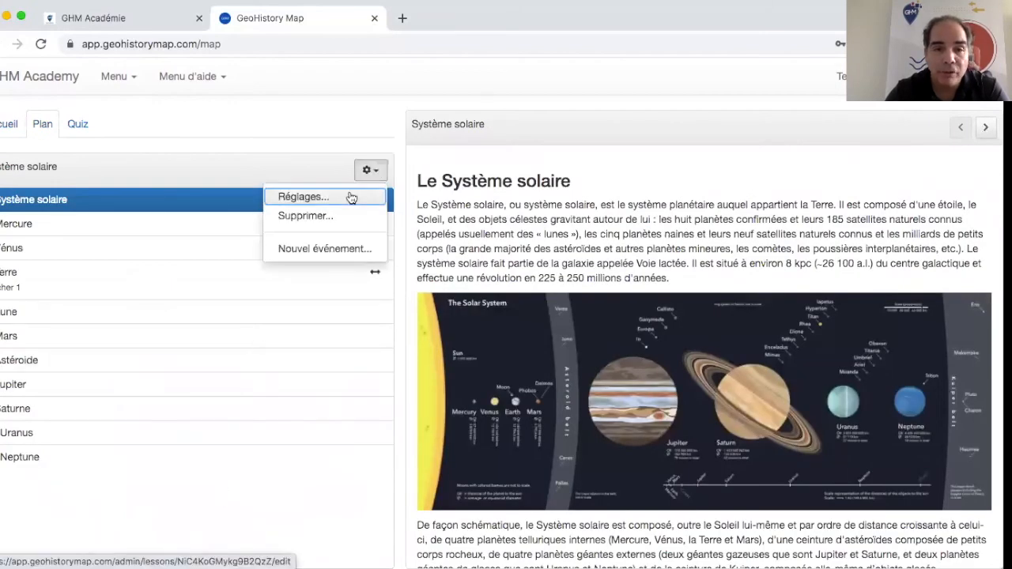
{"action": "left_click", "coordinate": [351, 198]}
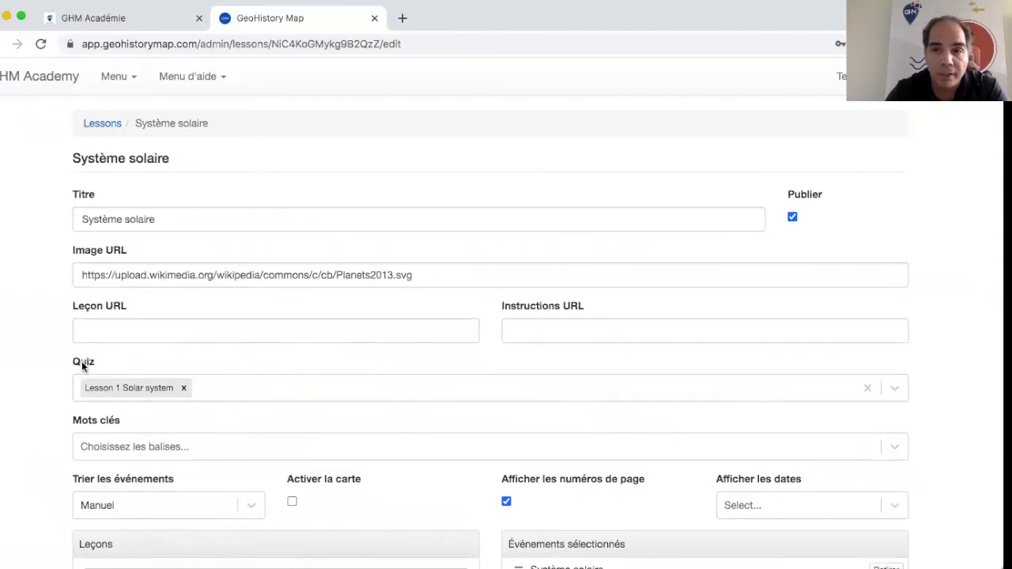
Step: Add the quiz "Système solaire et planet" to the Système solaire lesson and save the lesson
{"action": "left_click", "coordinate": [249, 387]}
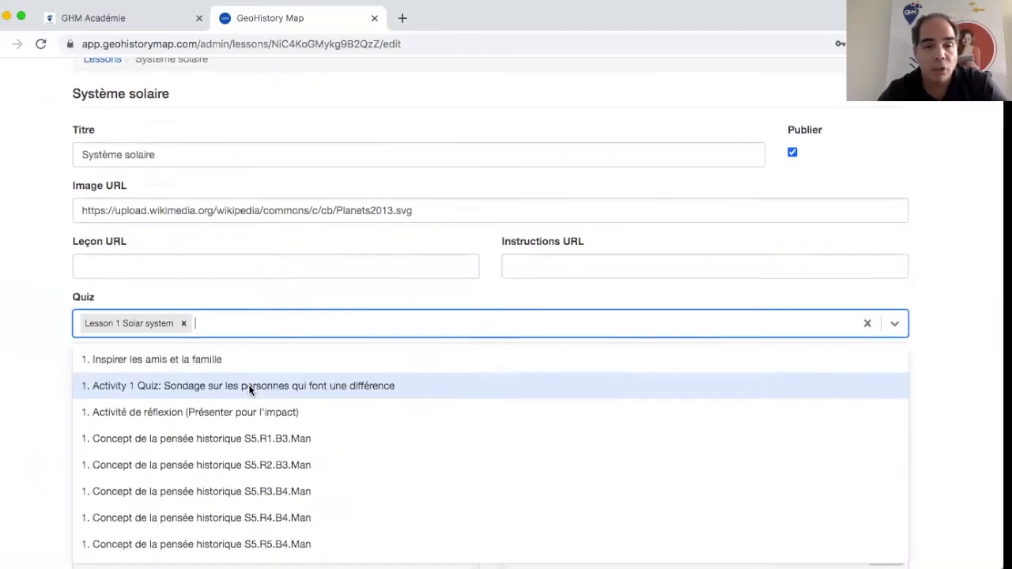
{"action": "type", "text": "Sol"}
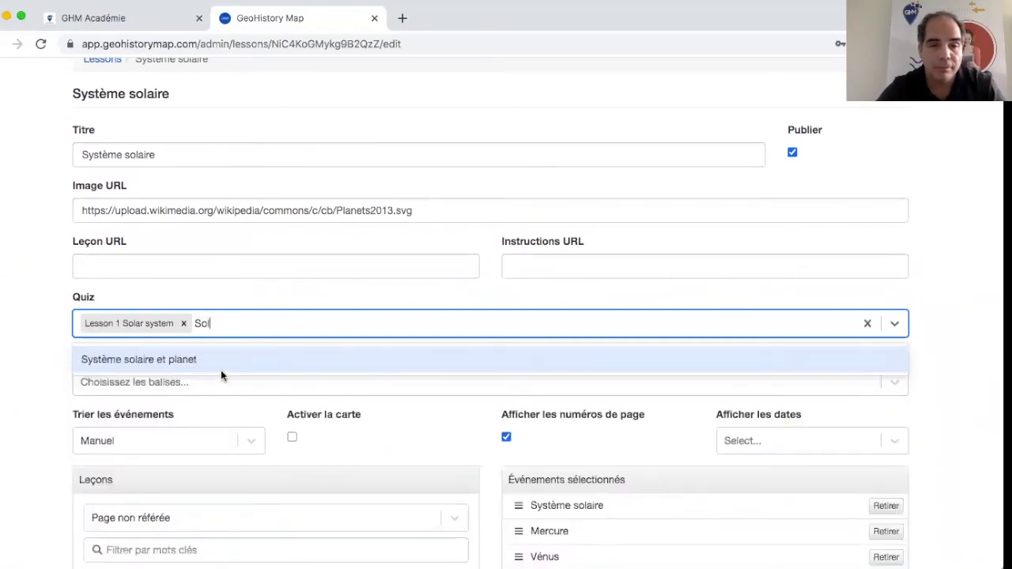
{"action": "left_click", "coordinate": [216, 360]}
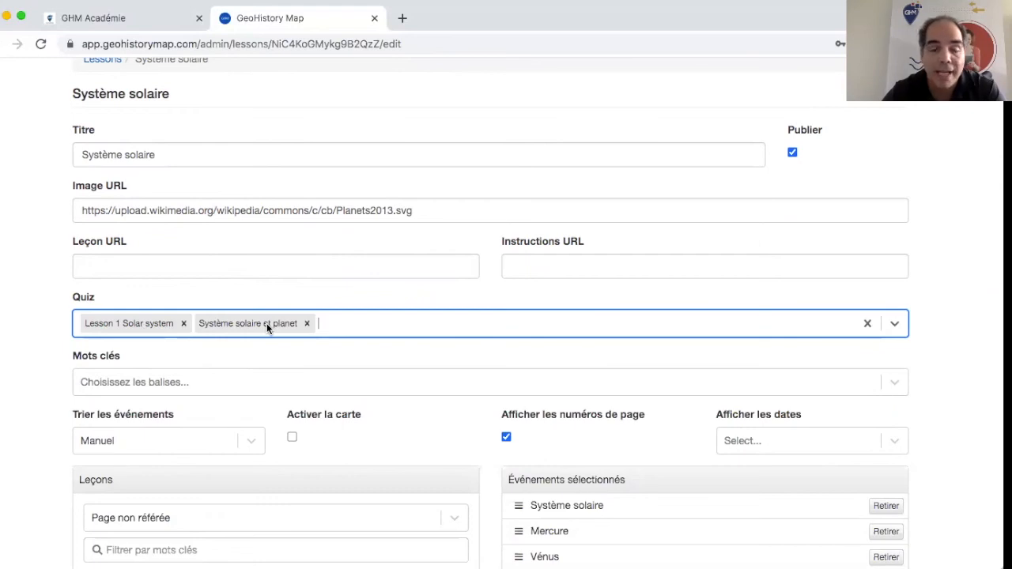
{"action": "scroll", "coordinate": [473, 399], "scroll_direction": "down", "scroll_amount": 5}
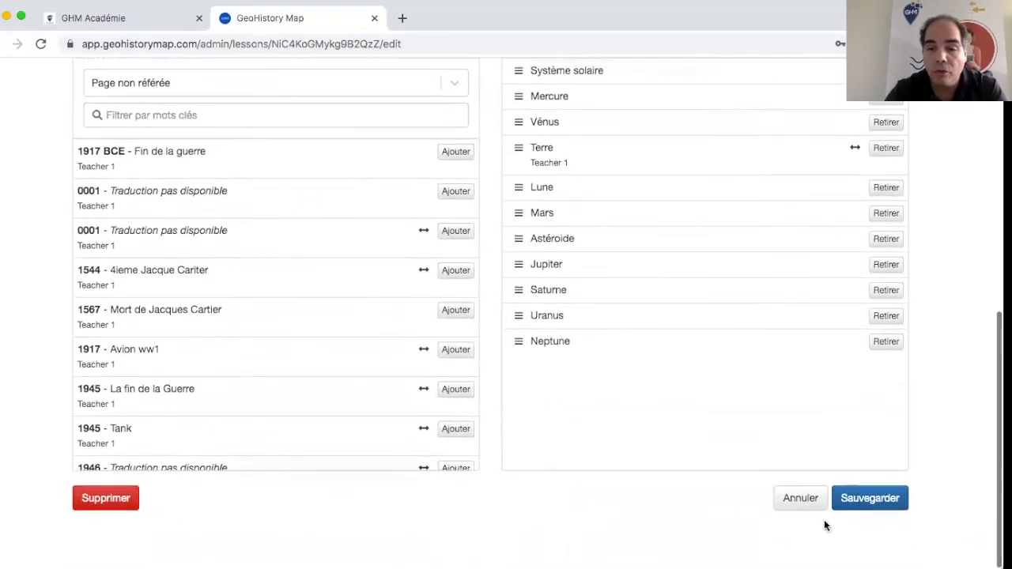
{"action": "left_click", "coordinate": [868, 496]}
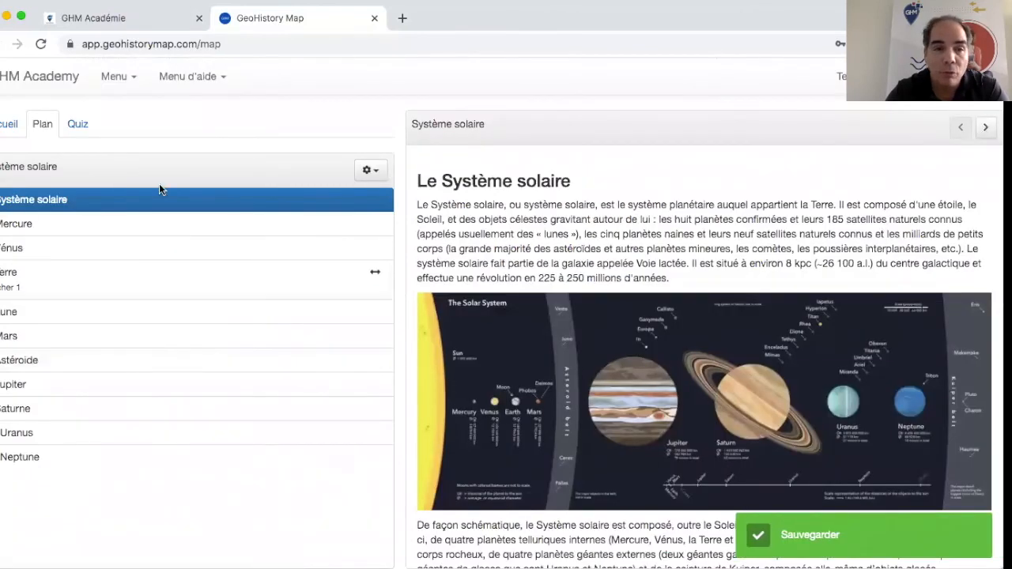
Step: Start the "Système solaire et planet" quiz from the lesson and answer 8 for the number of planets
{"action": "left_click", "coordinate": [77, 126]}
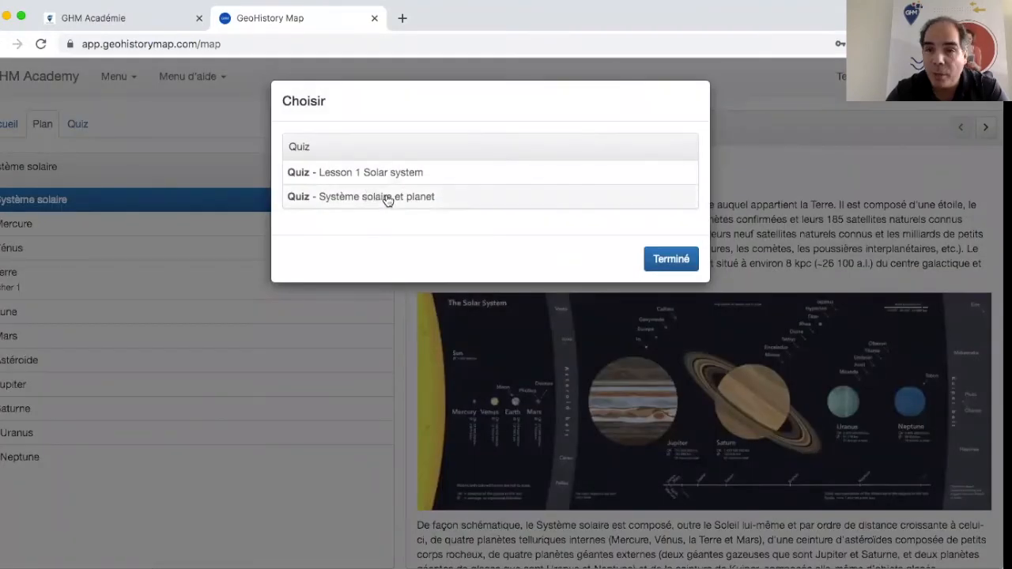
{"action": "left_click", "coordinate": [387, 197]}
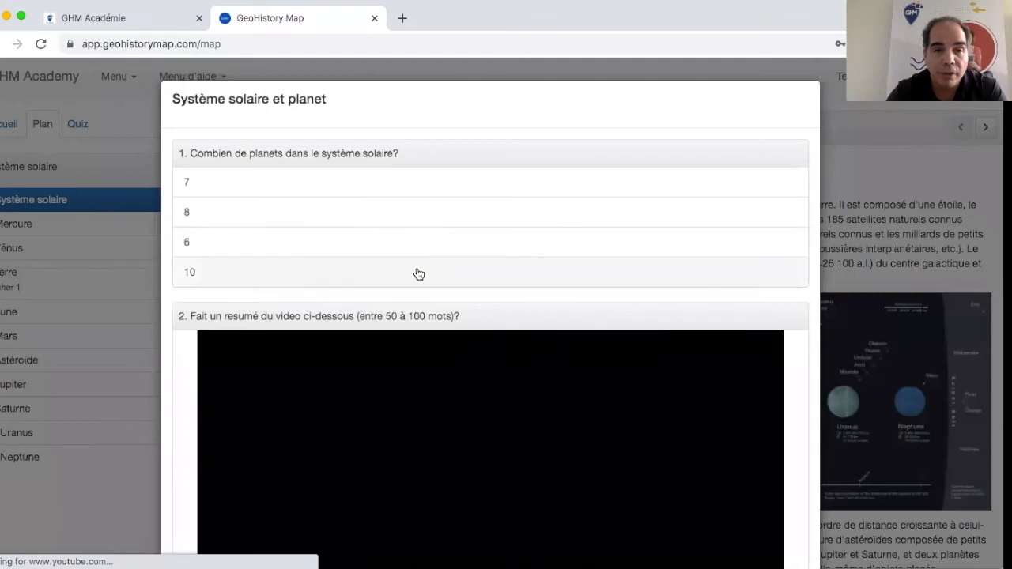
{"action": "left_click", "coordinate": [387, 219]}
Step: Enter a first name as the trial answer to the video summary question and Blanc for the Moon's colour
{"action": "scroll", "coordinate": [392, 237], "scroll_direction": "down", "scroll_amount": 5}
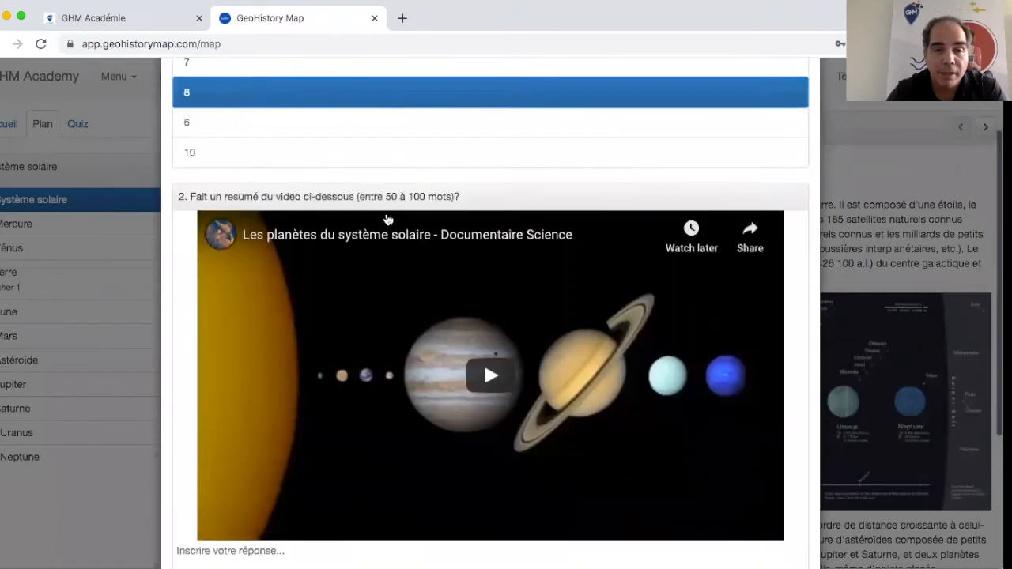
{"action": "left_click", "coordinate": [346, 379]}
{"action": "type", "text": "Martin"}
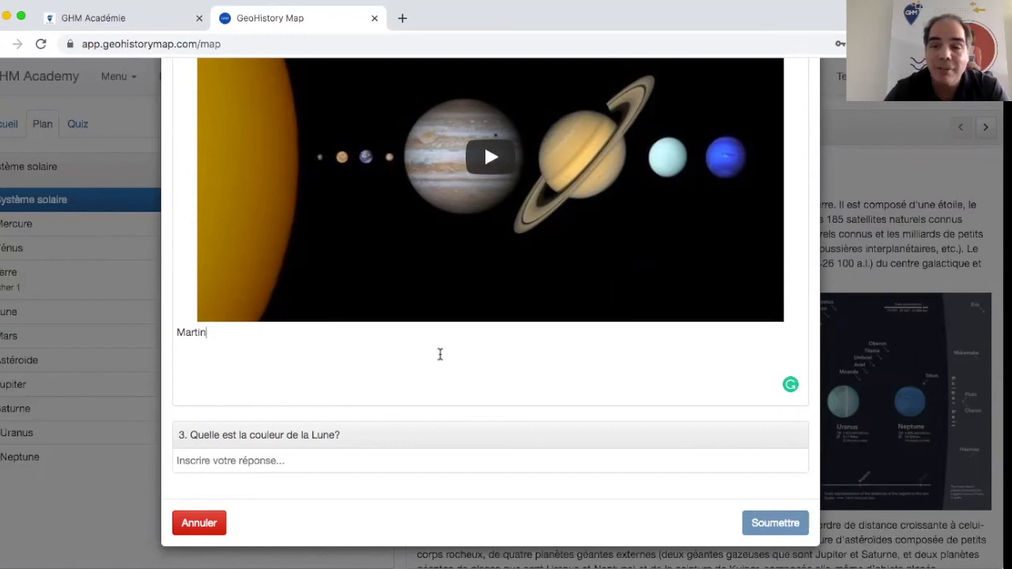
{"action": "left_click", "coordinate": [312, 456]}
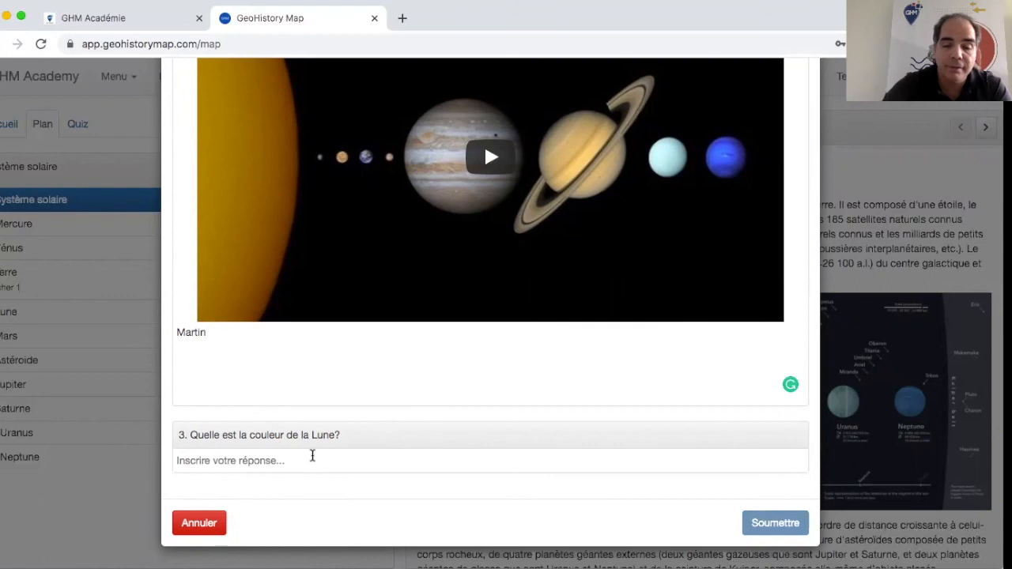
{"action": "type", "text": "Blanc"}
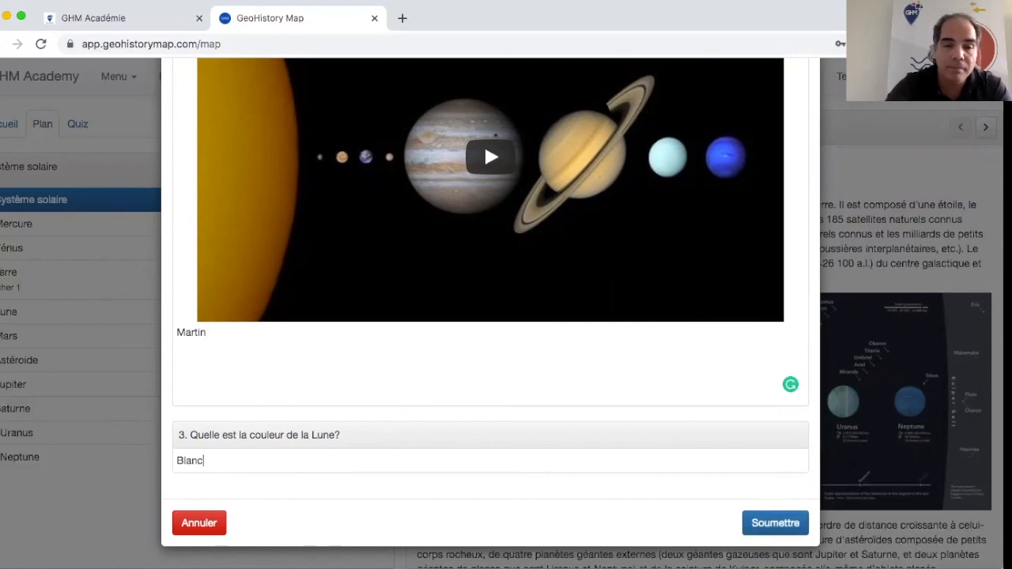
Step: Submit the quiz with confirmation, review the marked answers and close the results
{"action": "left_click", "coordinate": [775, 523]}
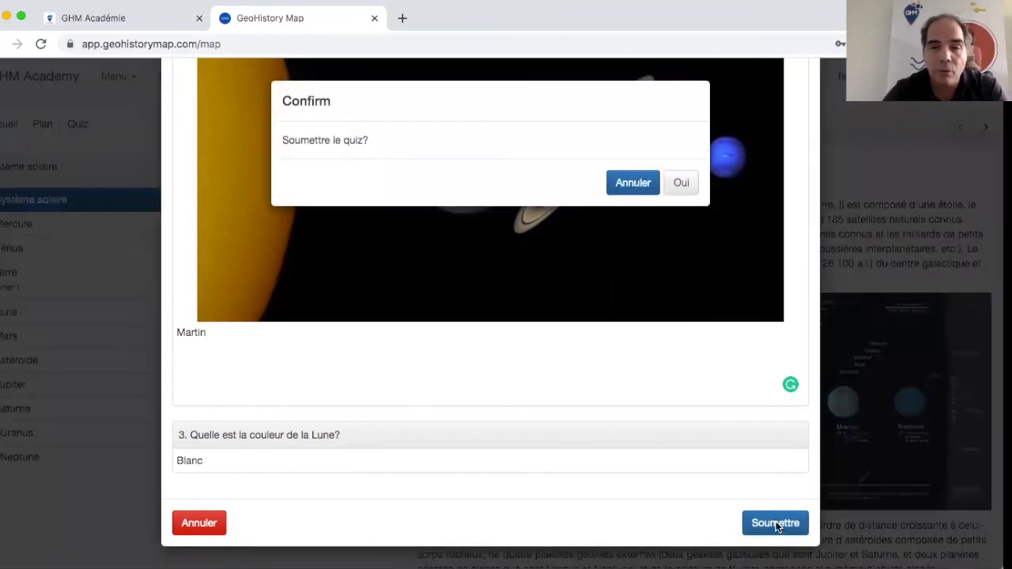
{"action": "left_click", "coordinate": [681, 182]}
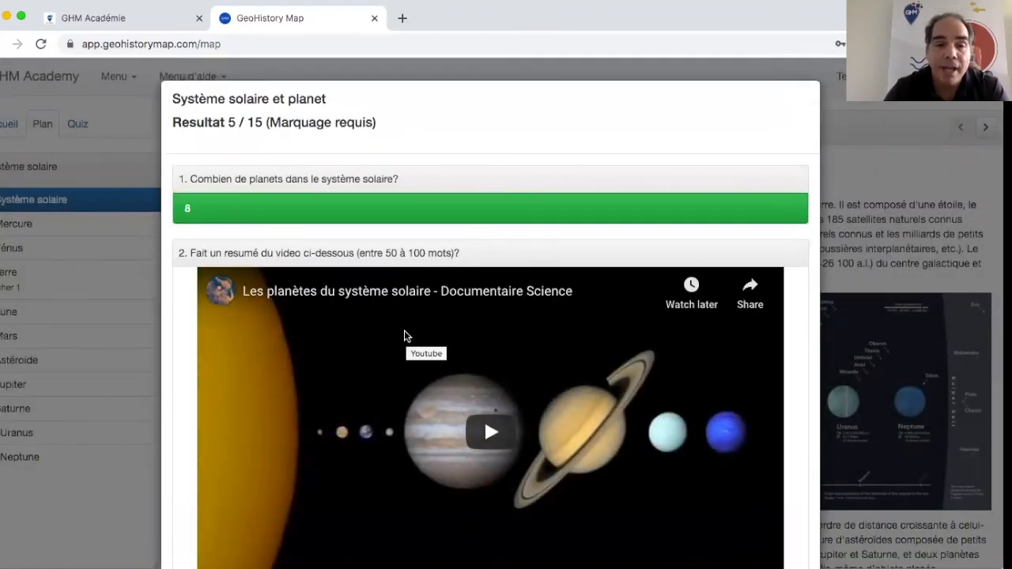
{"action": "scroll", "coordinate": [404, 336], "scroll_direction": "down", "scroll_amount": 4}
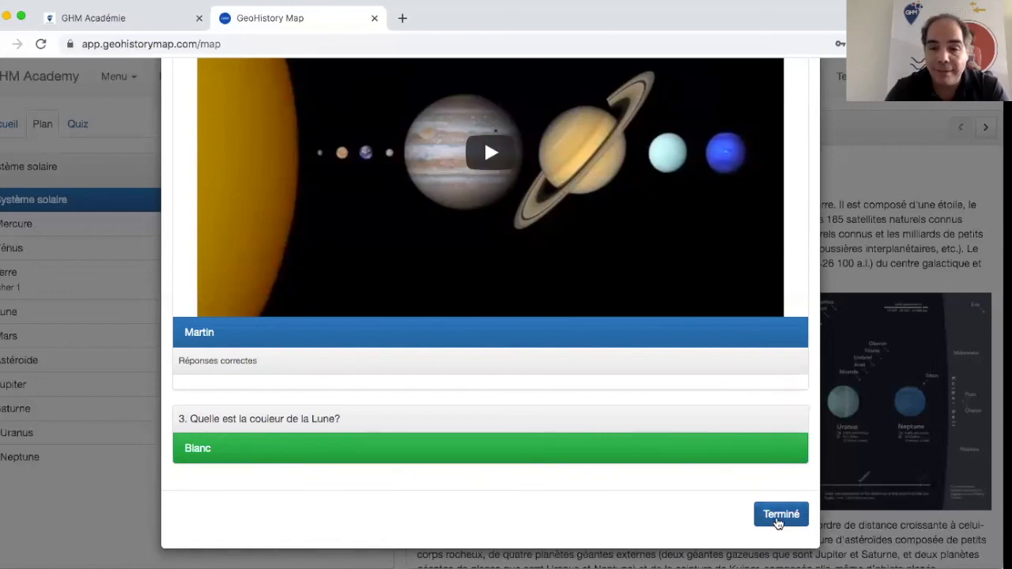
{"action": "left_click", "coordinate": [780, 516]}
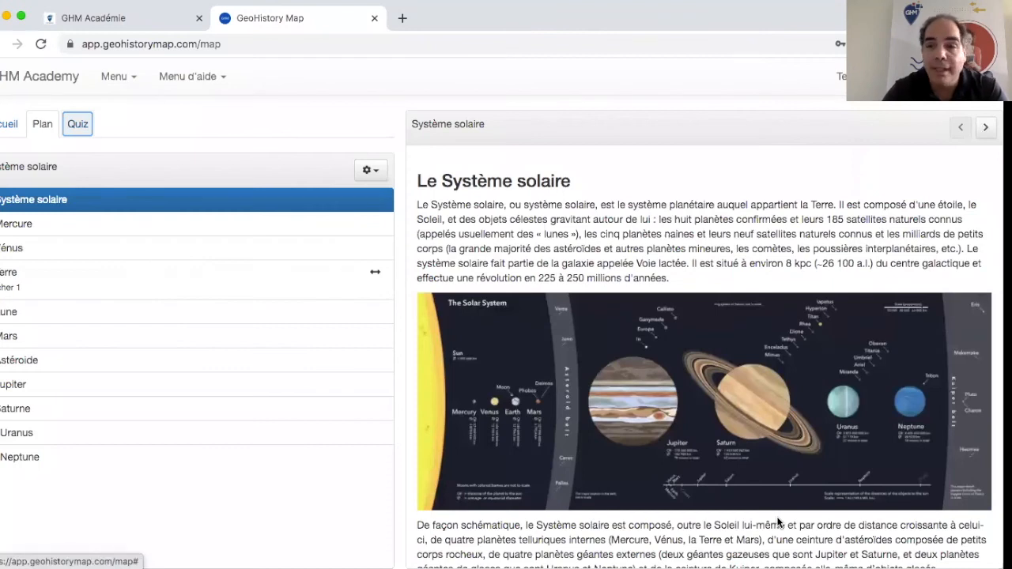